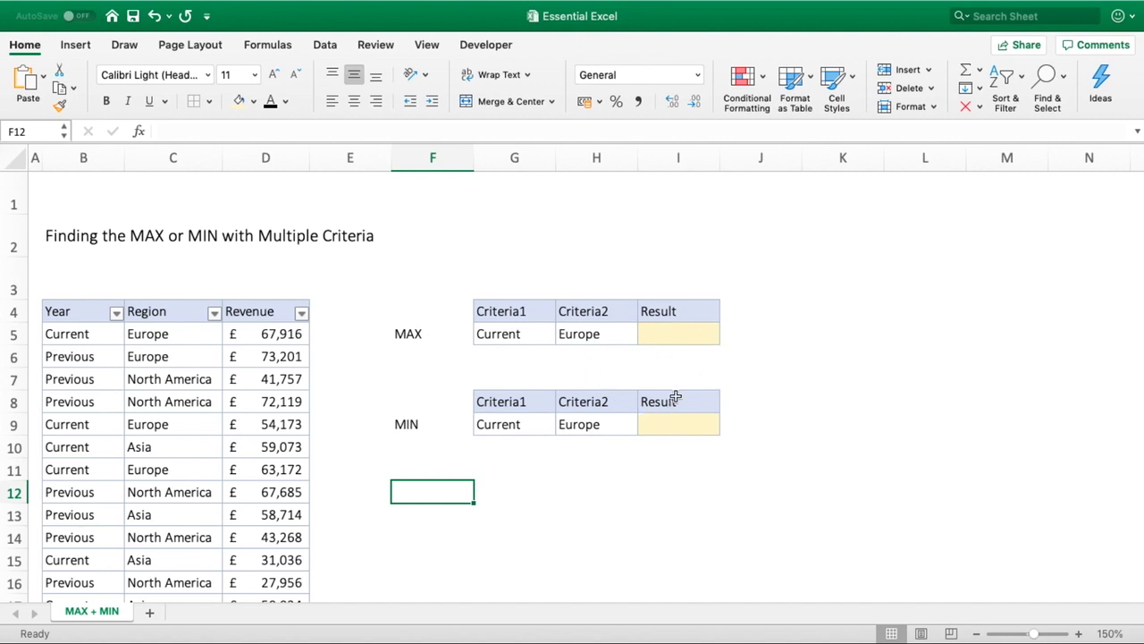
pyautogui.moveTo(424, 335); pyautogui.dragTo(545, 336)
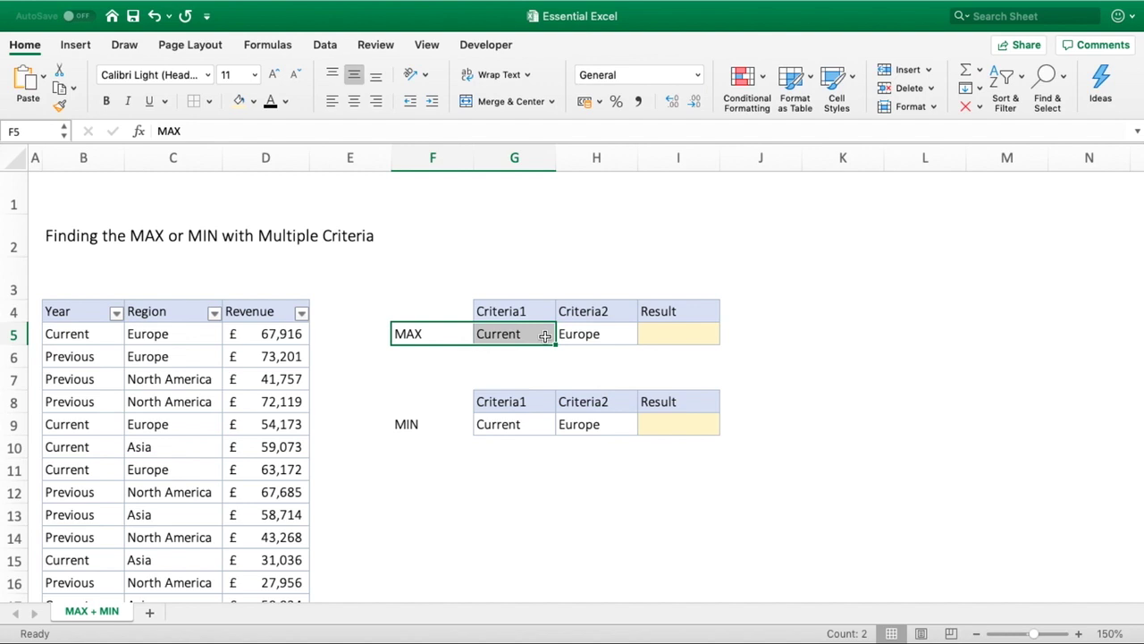
pyautogui.click(578, 333)
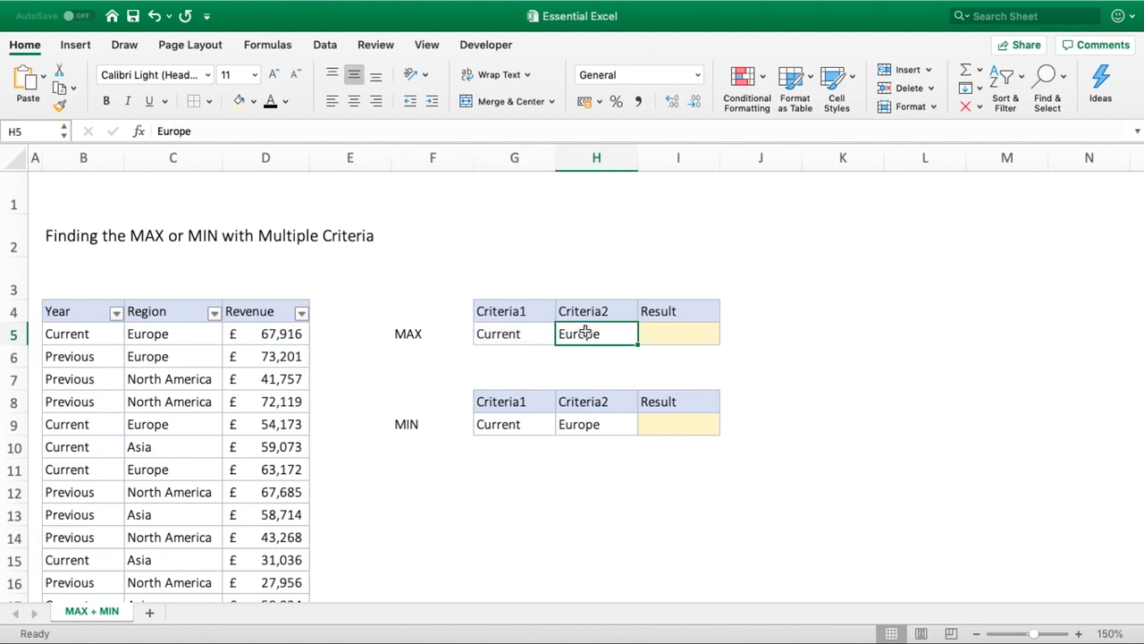
pyautogui.click(650, 330)
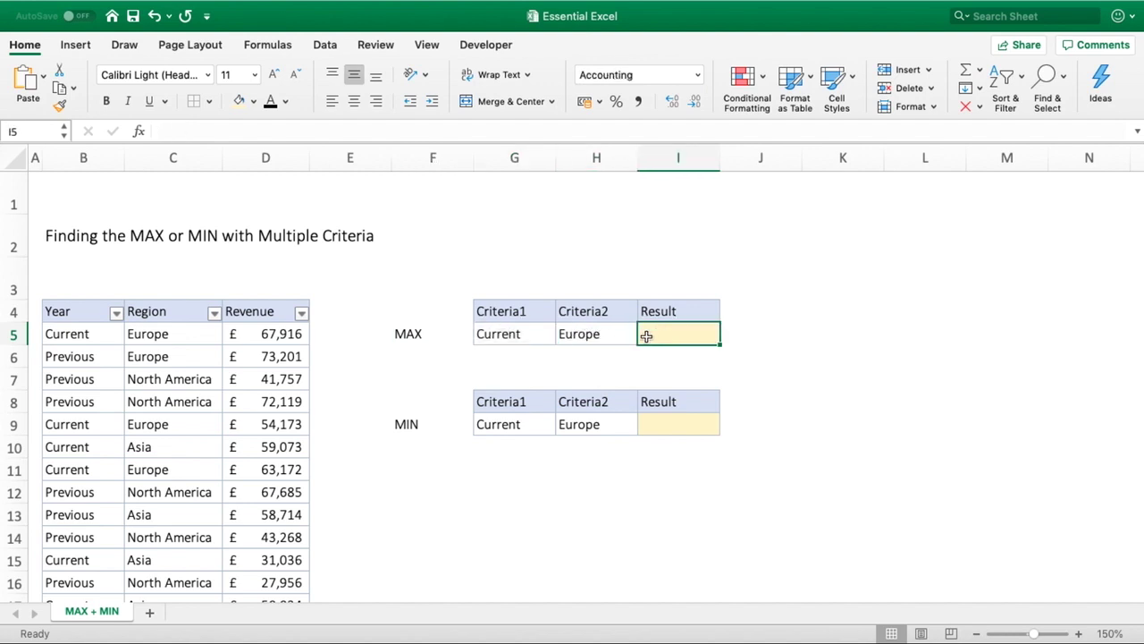
pyautogui.click(445, 423)
pyautogui.click(459, 464)
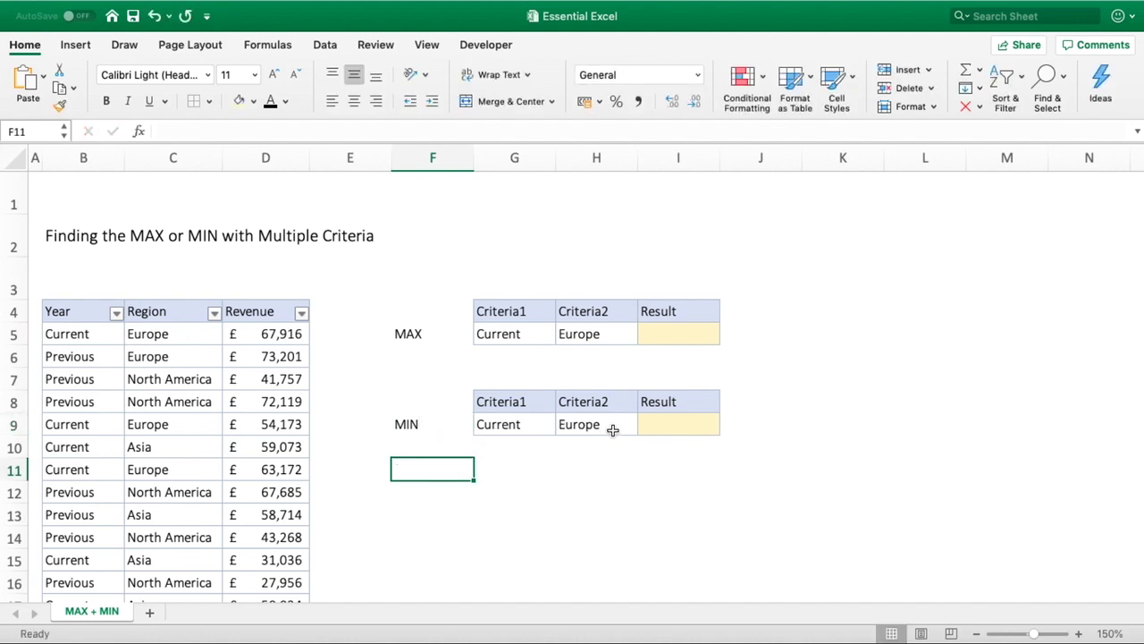
pyautogui.click(686, 425)
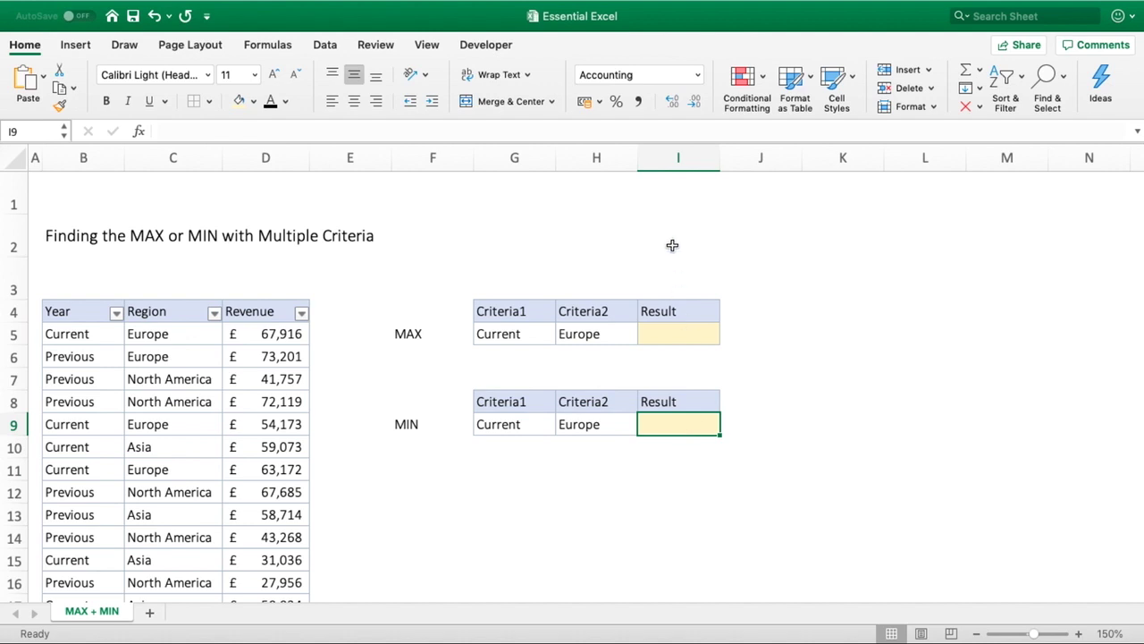
# - Start a MAXIFS formula in the MAX result cell I5 with the whole Revenue column D:D as the max range
pyautogui.click(658, 331)
pyautogui.write('=')
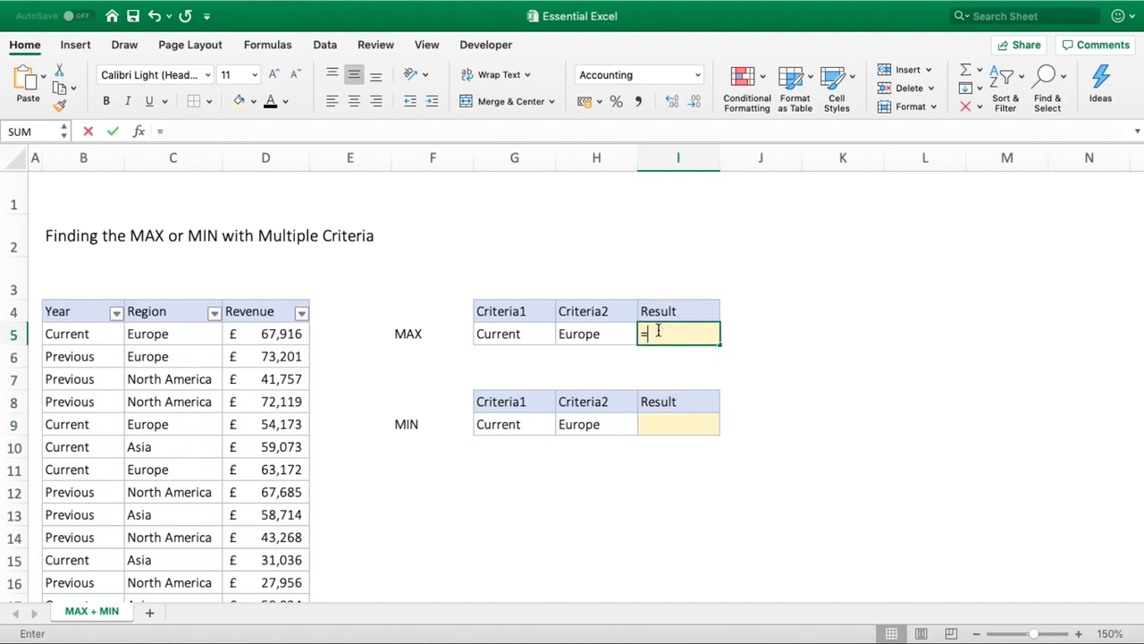
pyautogui.write('MAXIFS')
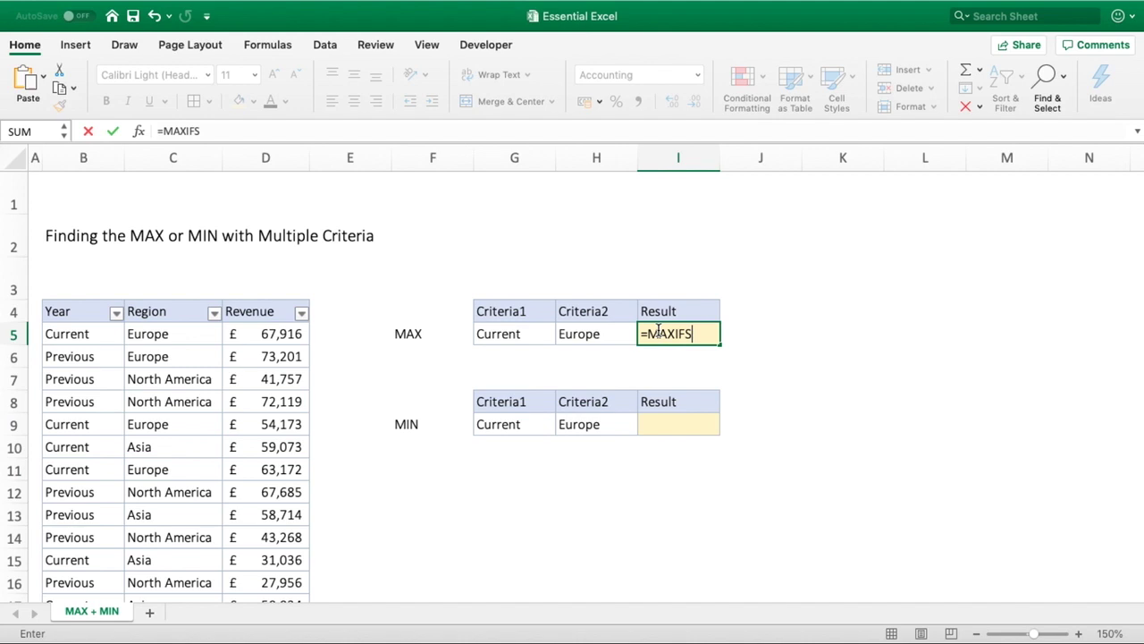
pyautogui.write('(')
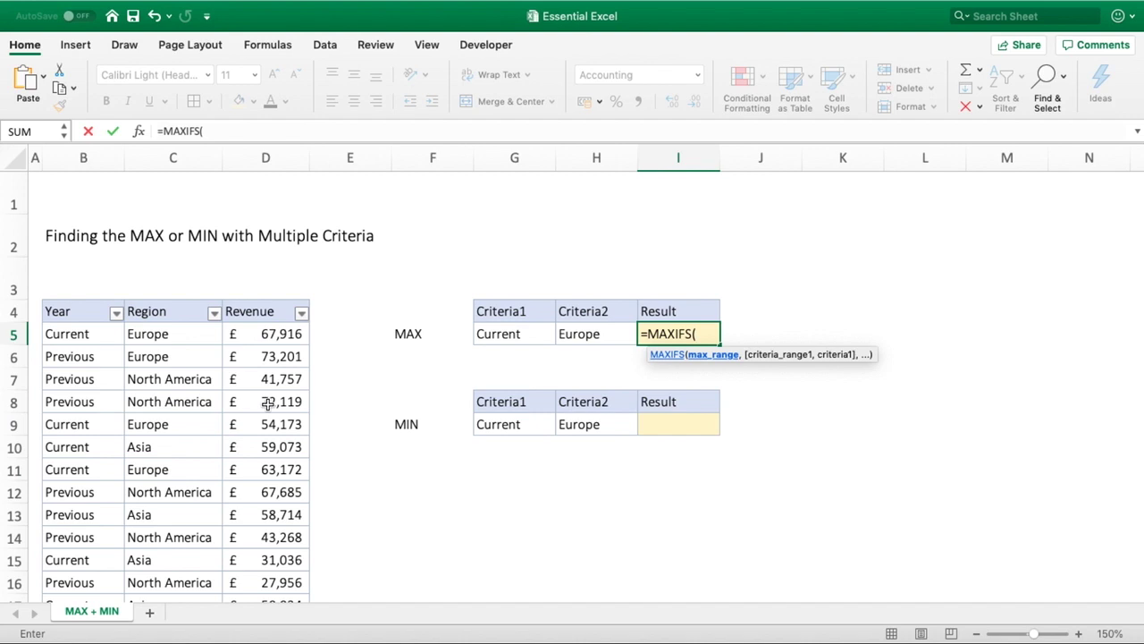
pyautogui.click(279, 162)
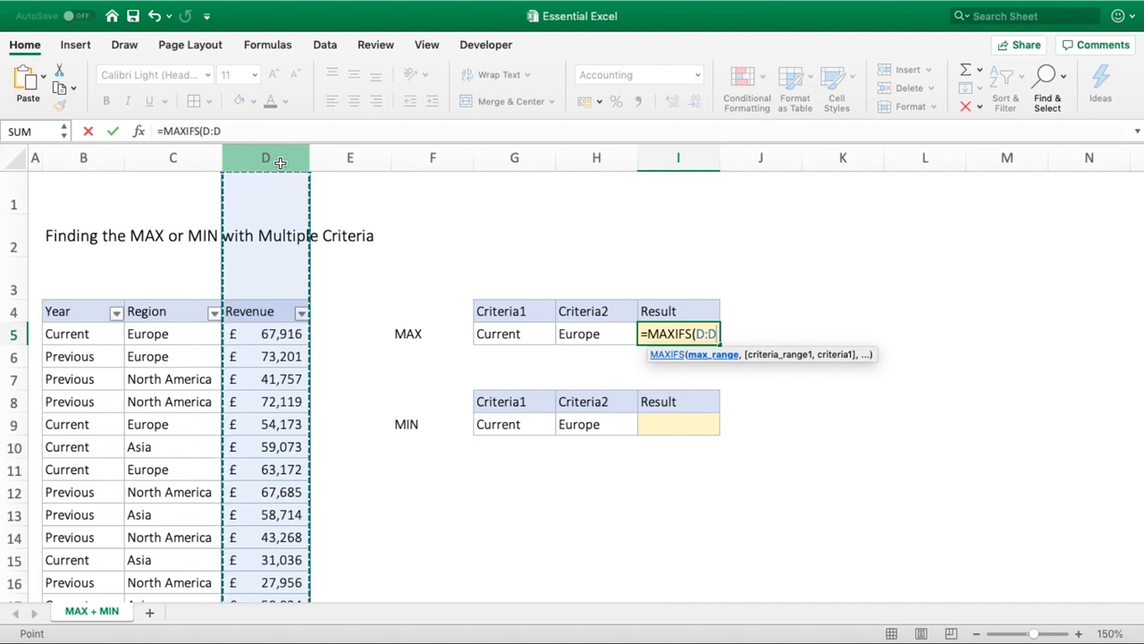
pyautogui.write(',')
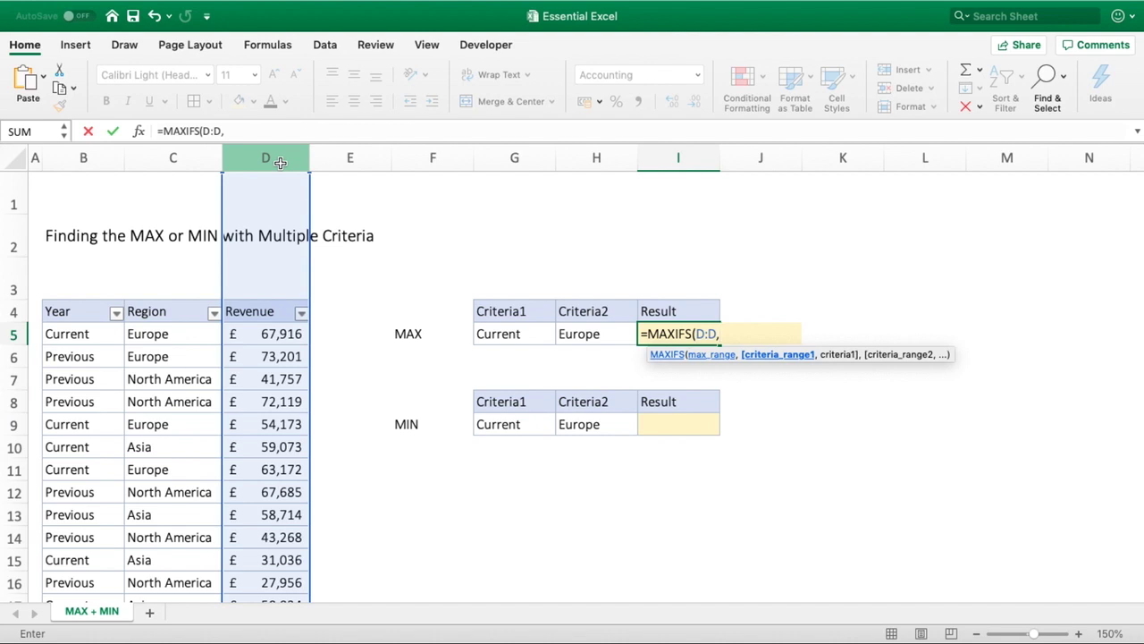
# - Add the first condition to the MAXIFS formula, with Year column B:B as criteria range and G5 as criterion
pyautogui.click(100, 159)
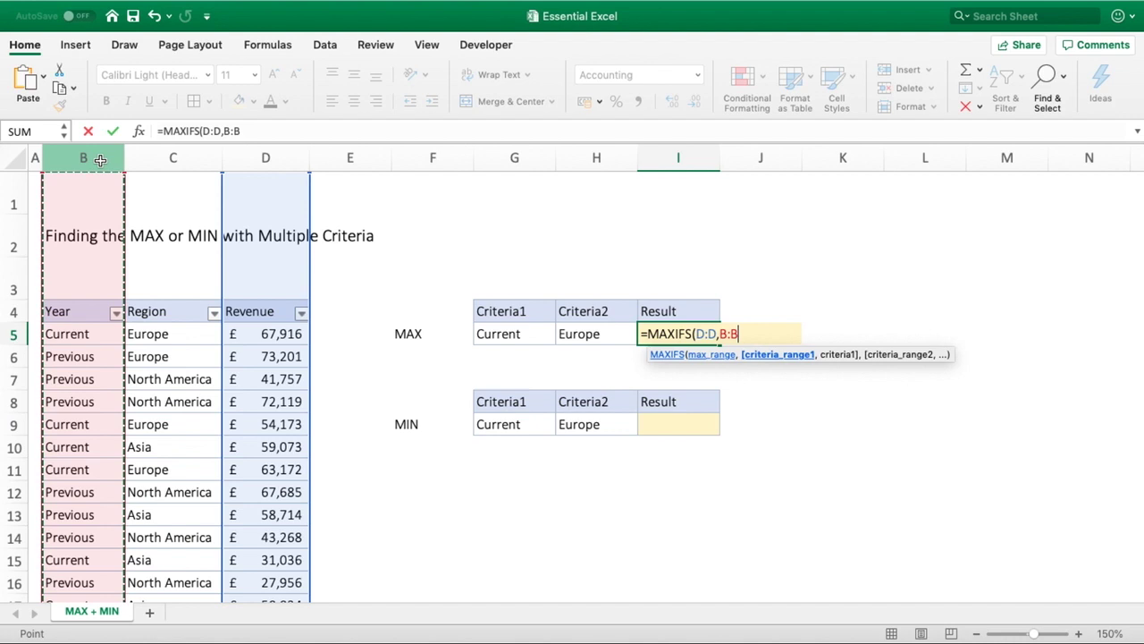
pyautogui.write(',')
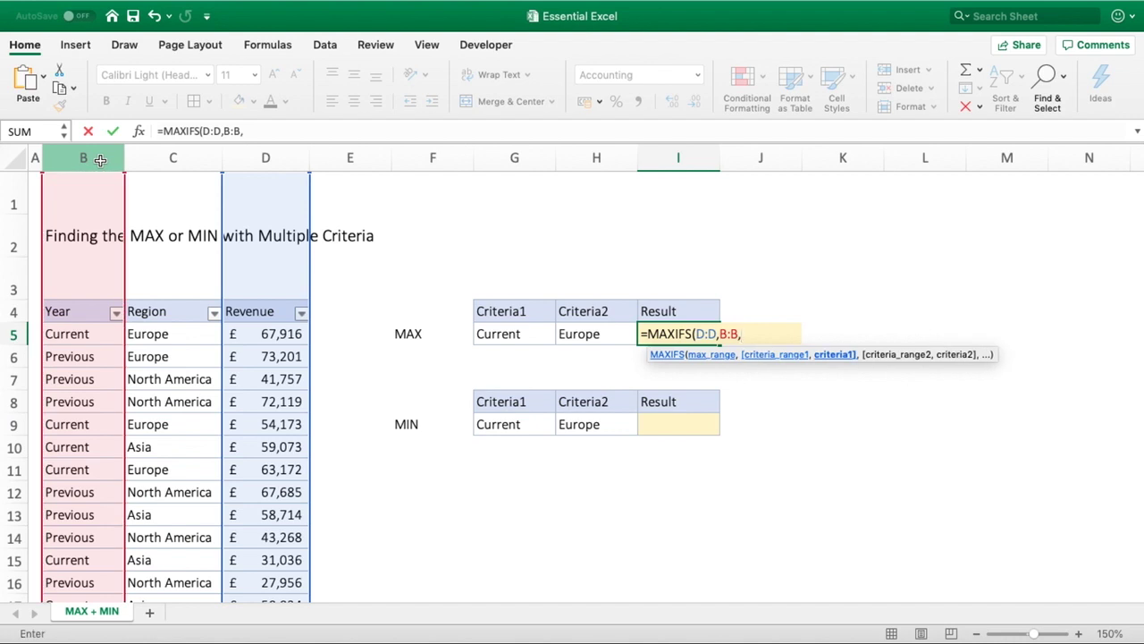
pyautogui.click(501, 333)
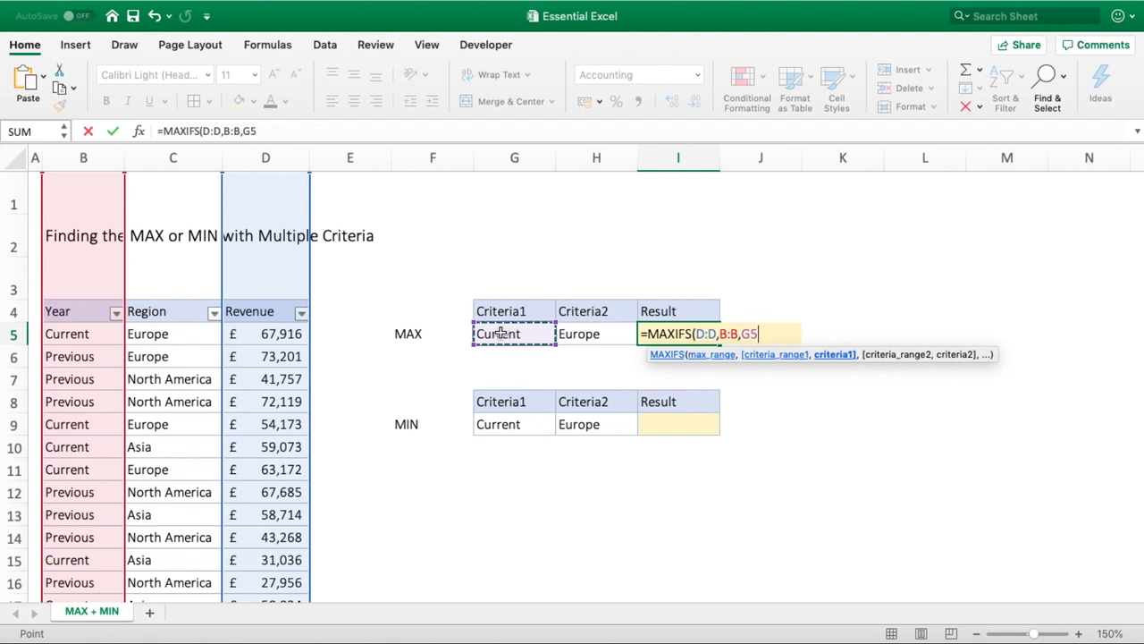
pyautogui.write(',')
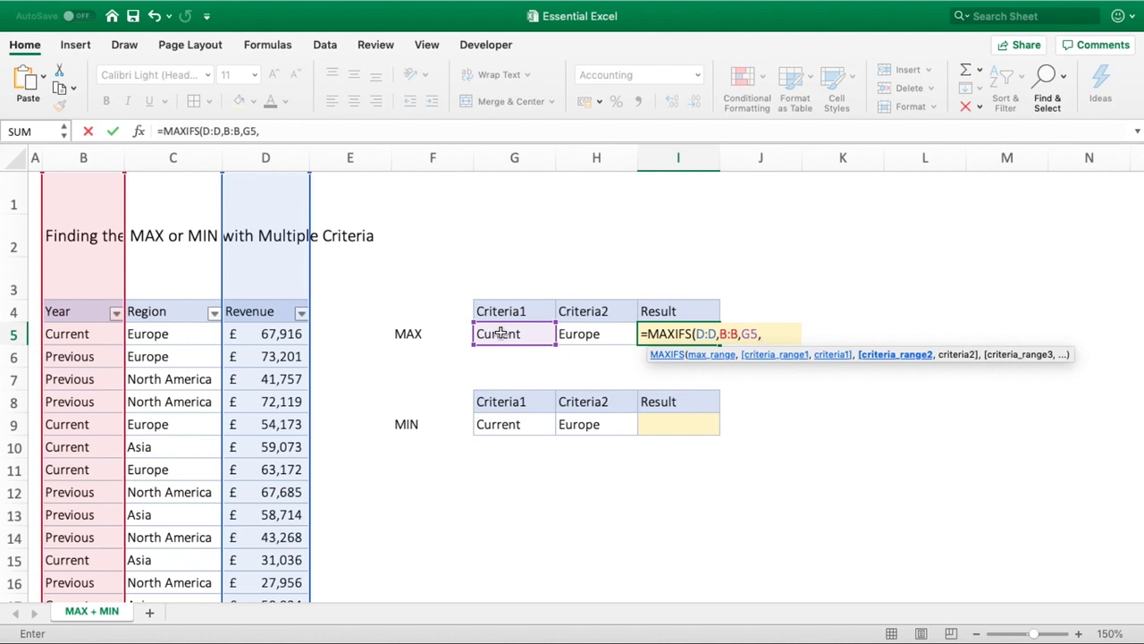
# - Complete the MAXIFS formula with Region column C:C as second criteria range and H5 as its criterion
pyautogui.click(162, 161)
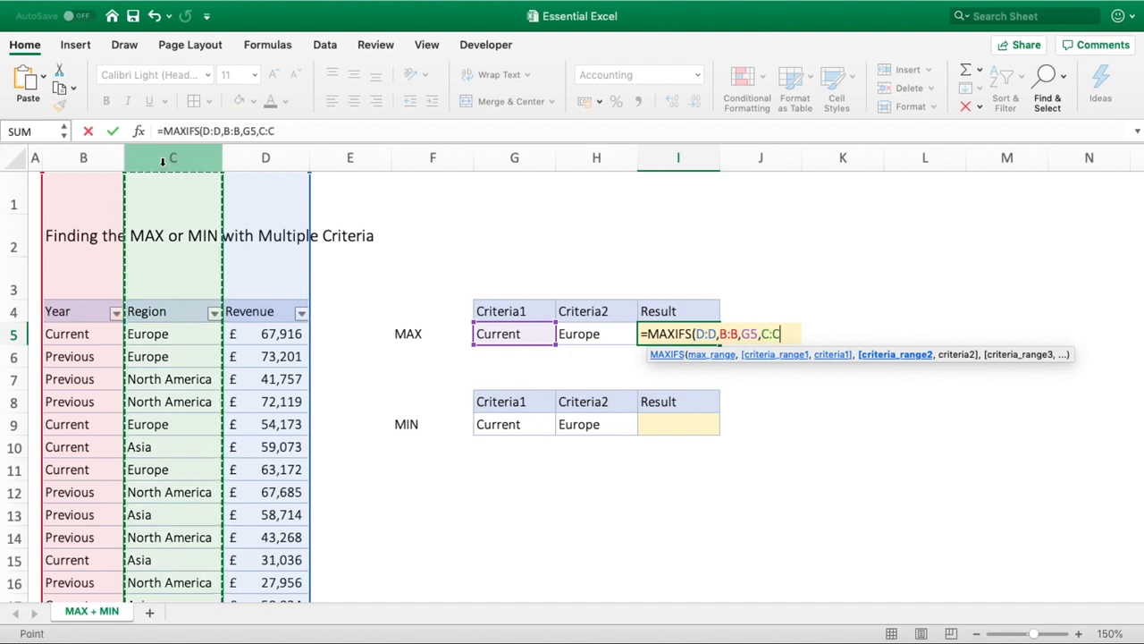
pyautogui.write(',')
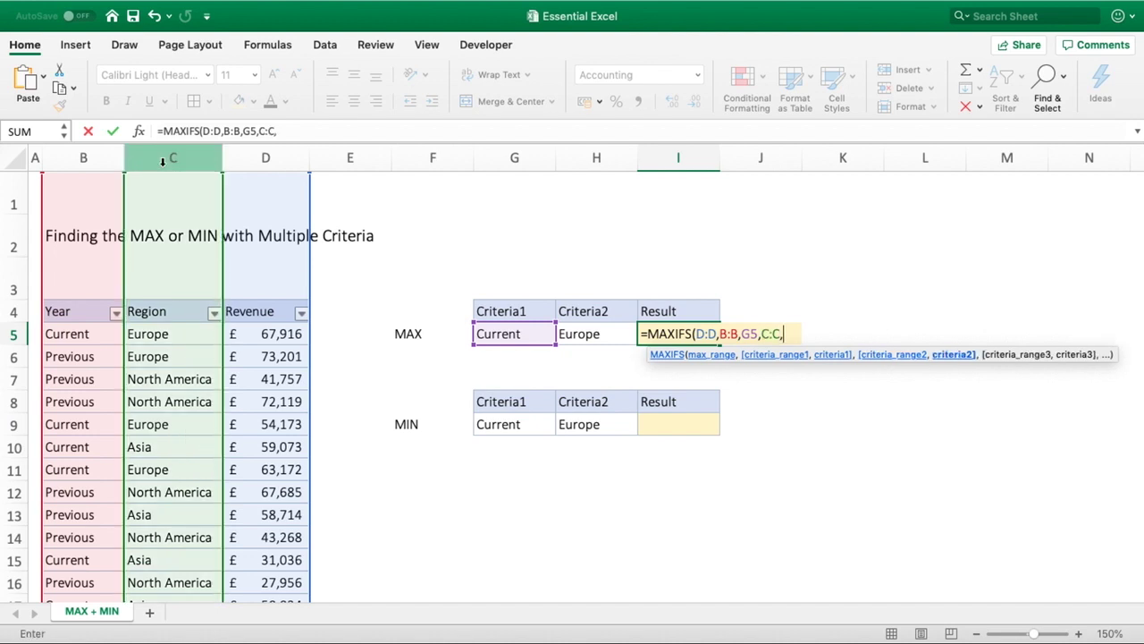
pyautogui.click(581, 336)
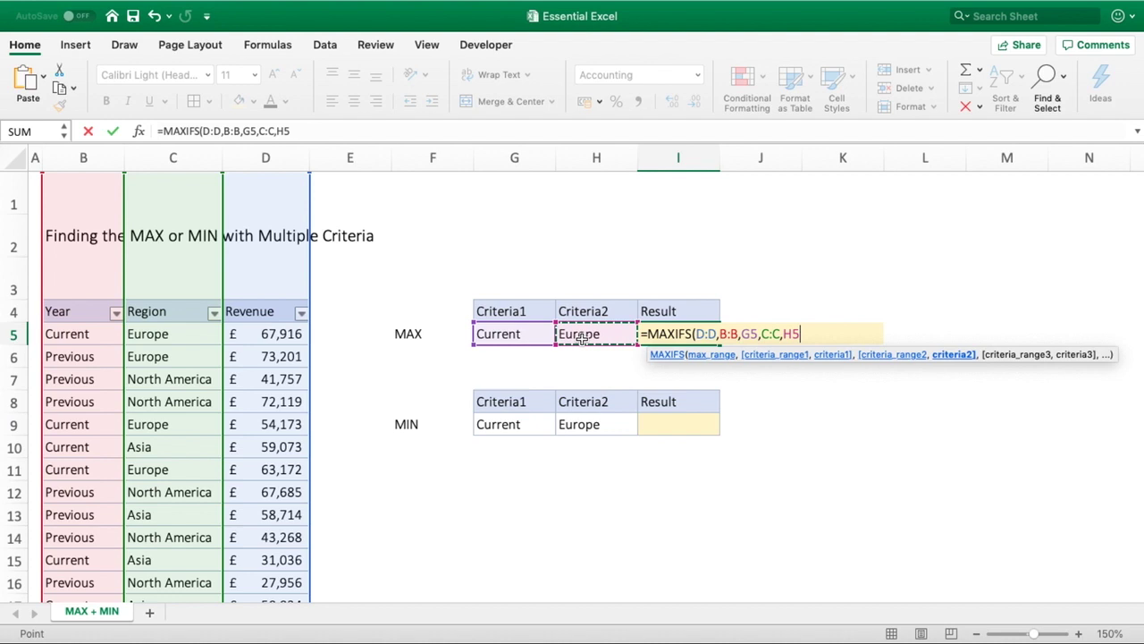
pyautogui.write(')')
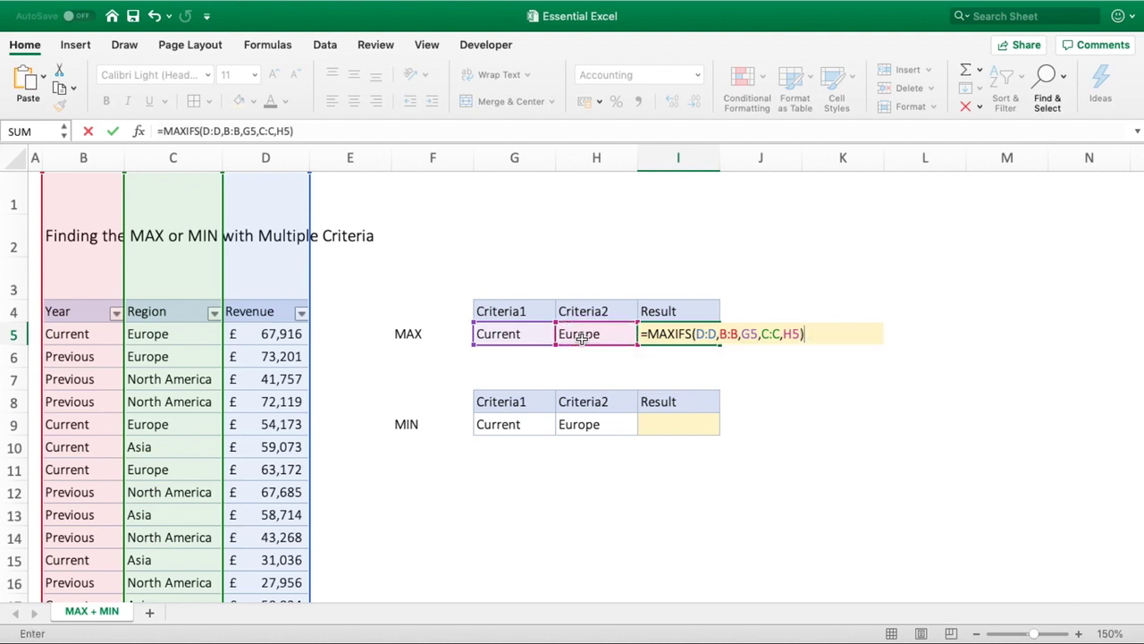
pyautogui.press('Return')
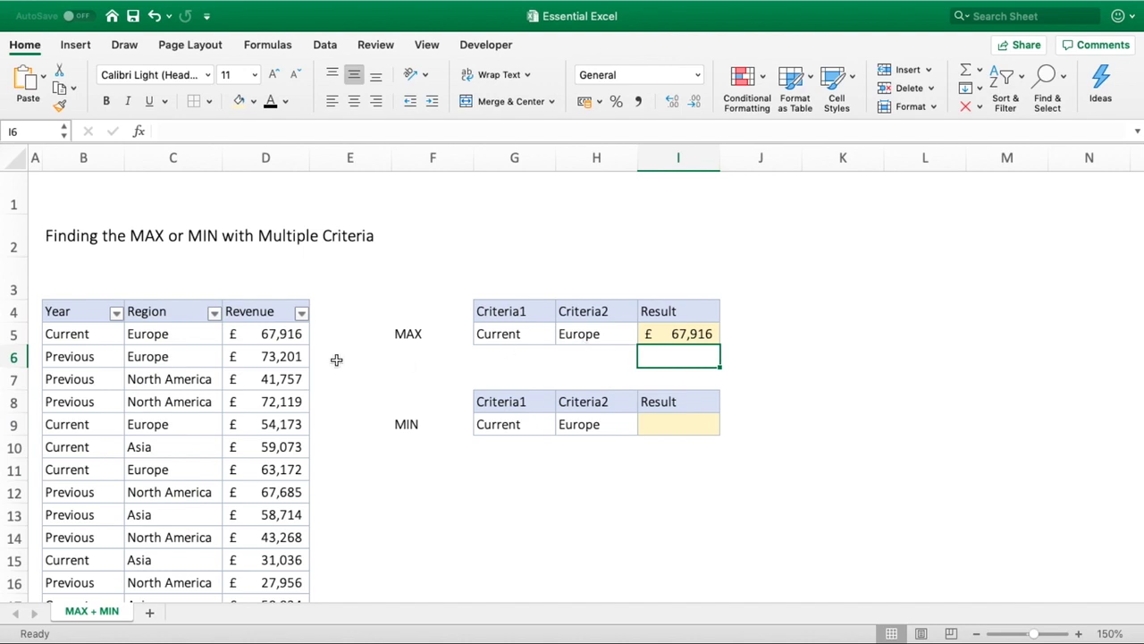
# - Filter the table's Year column to show only Current records by excluding Previous
pyautogui.click(117, 313)
pyautogui.click(188, 222)
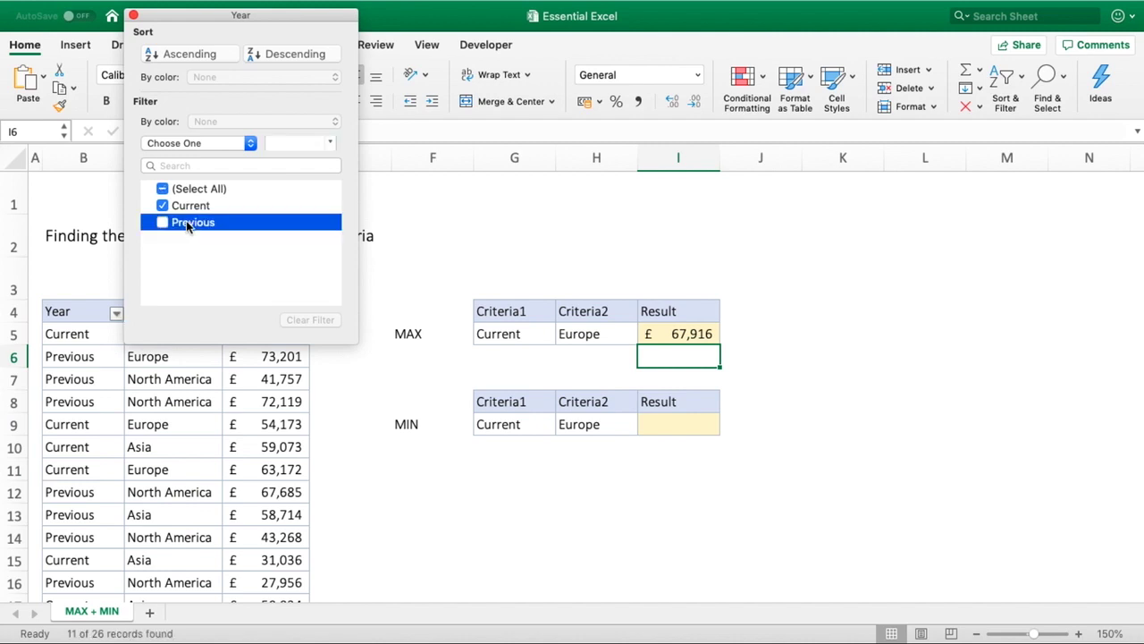
pyautogui.click(166, 401)
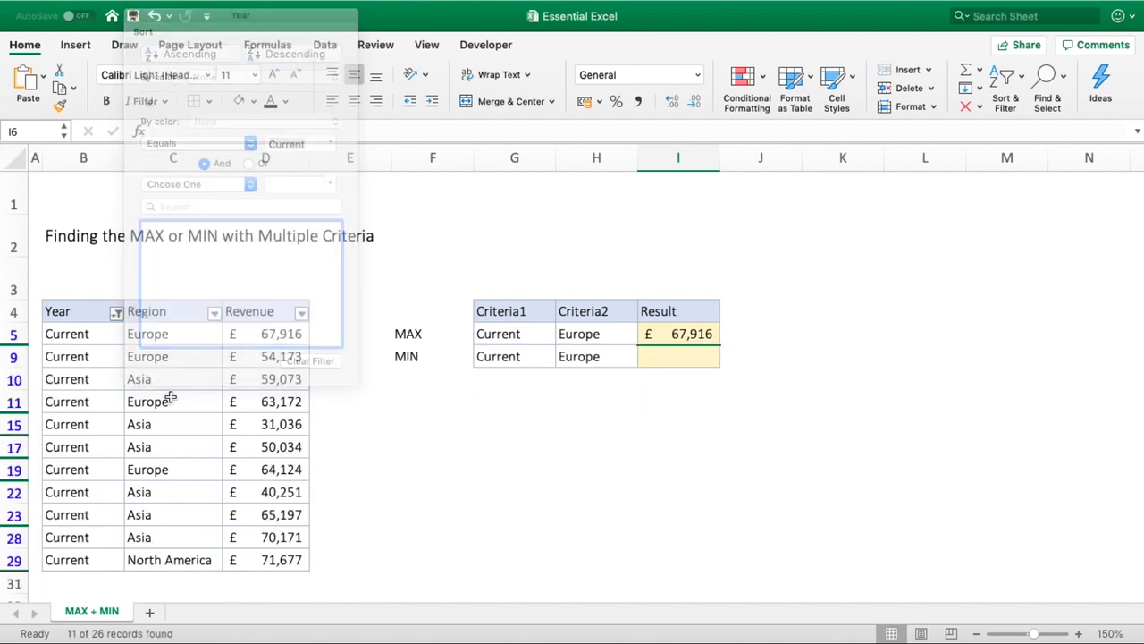
# - Filter the Region column to show only Europe by excluding Asia and North America
pyautogui.click(214, 312)
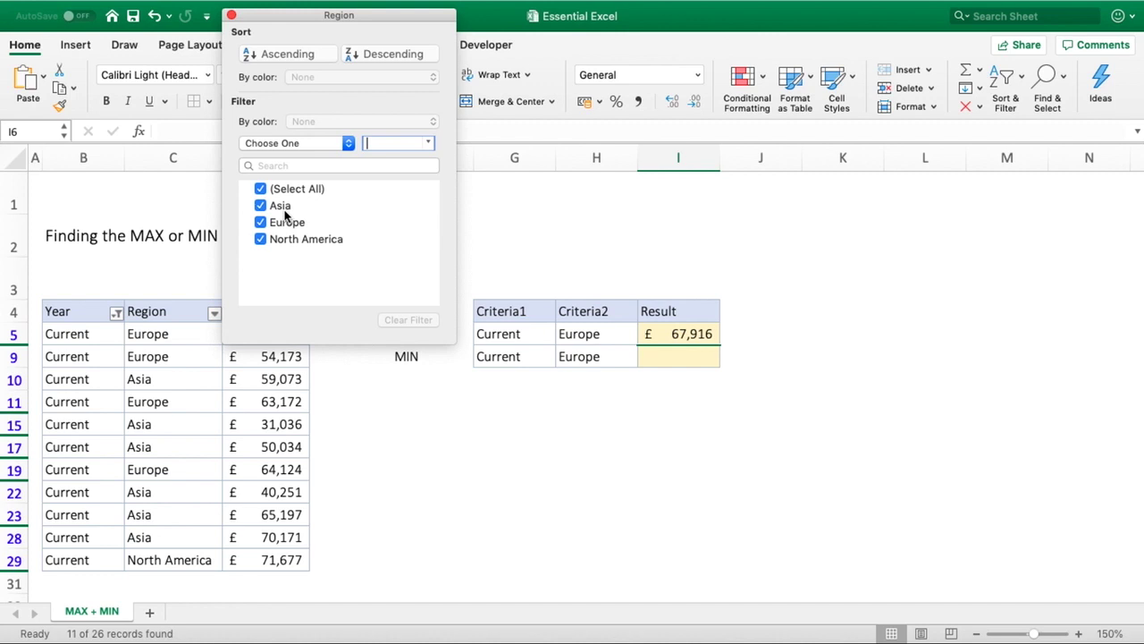
pyautogui.click(278, 246)
pyautogui.click(278, 245)
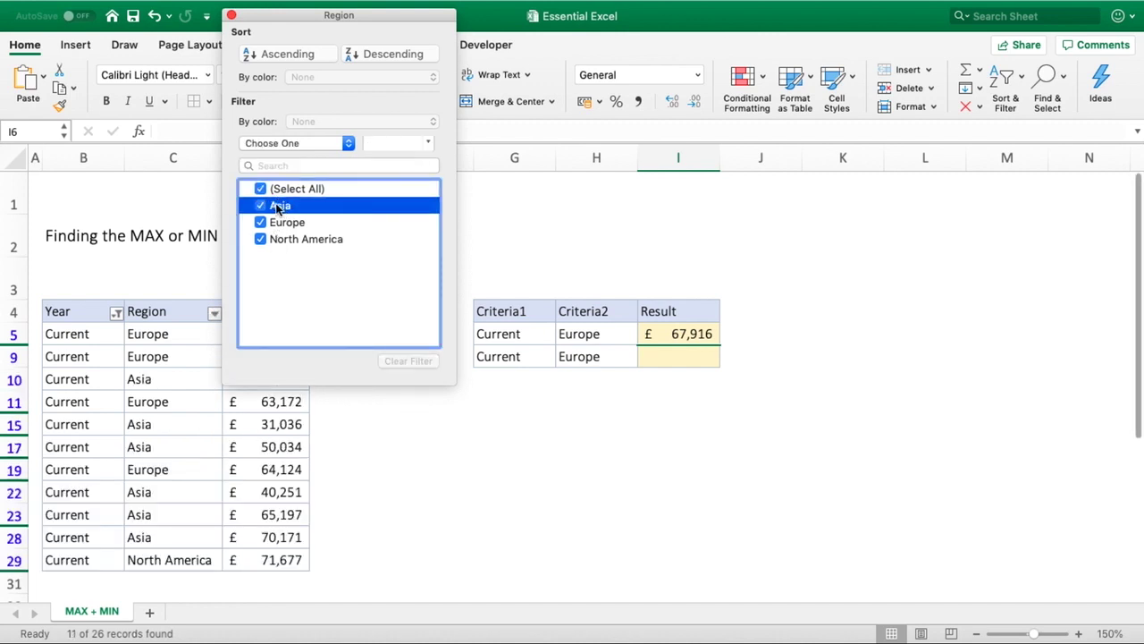
pyautogui.click(265, 247)
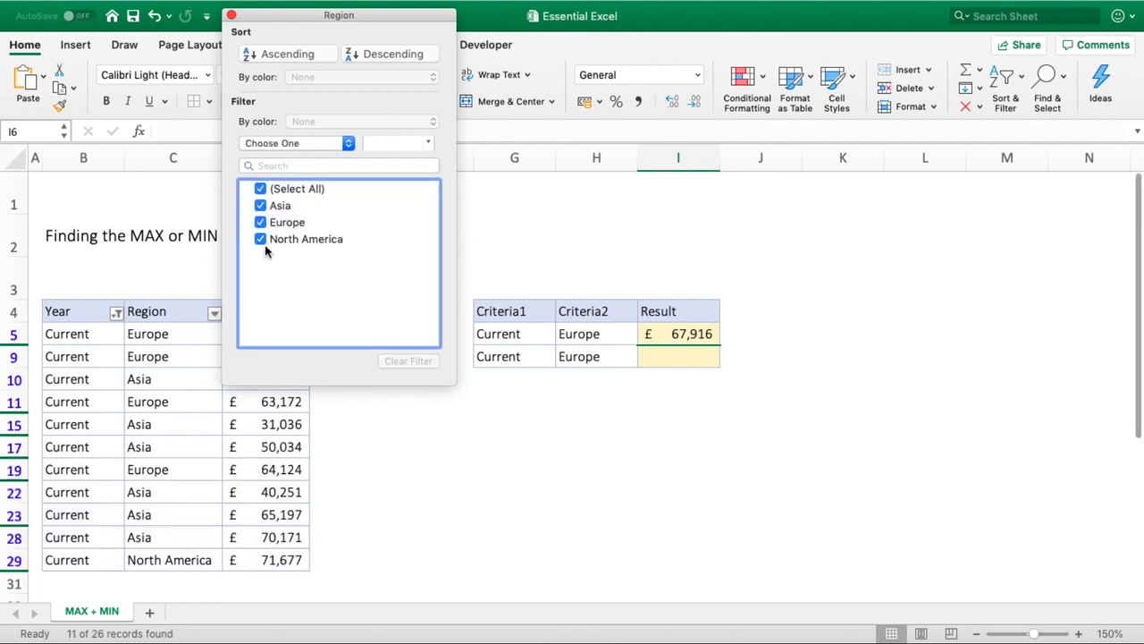
pyautogui.click(260, 280)
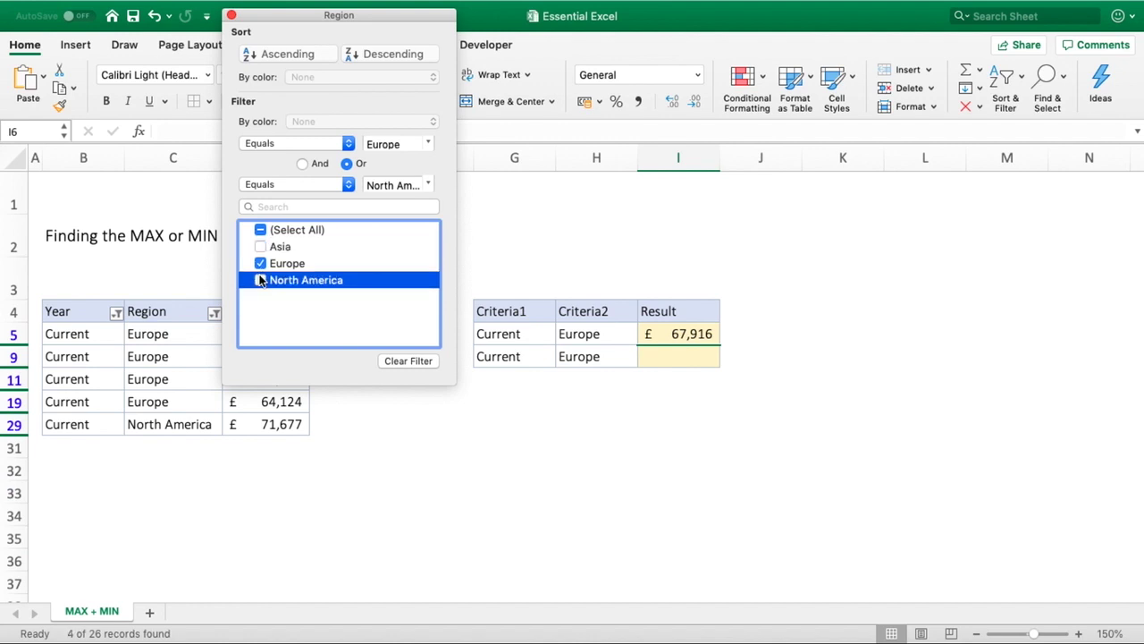
pyautogui.click(455, 462)
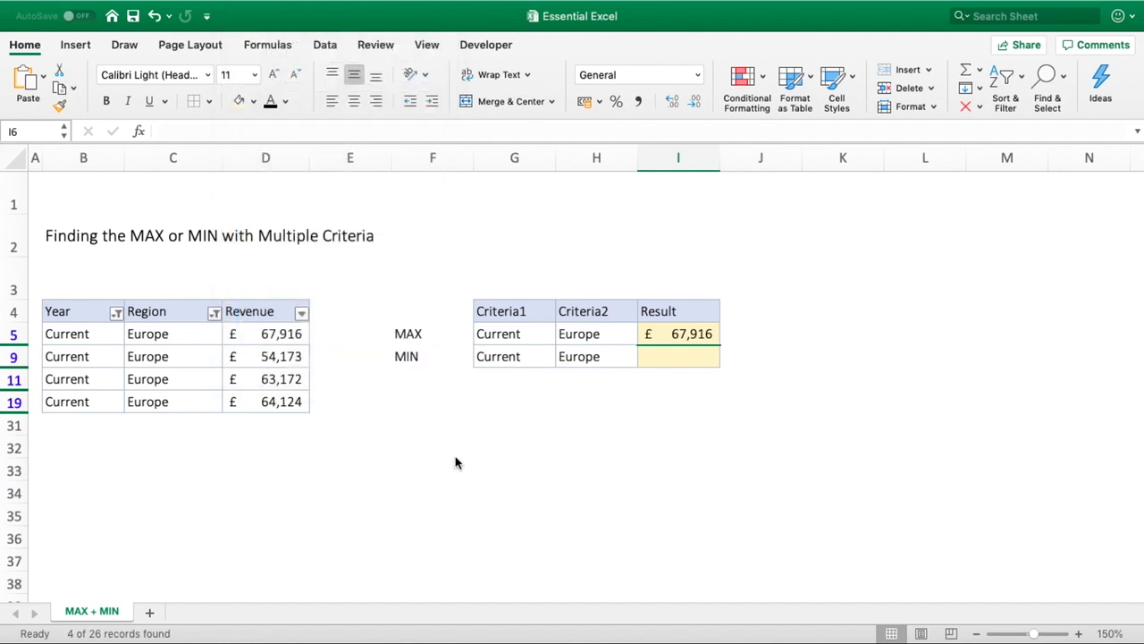
# - Clear the Year and Region filters so that all records of the table are shown
pyautogui.click(325, 44)
pyautogui.click(560, 70)
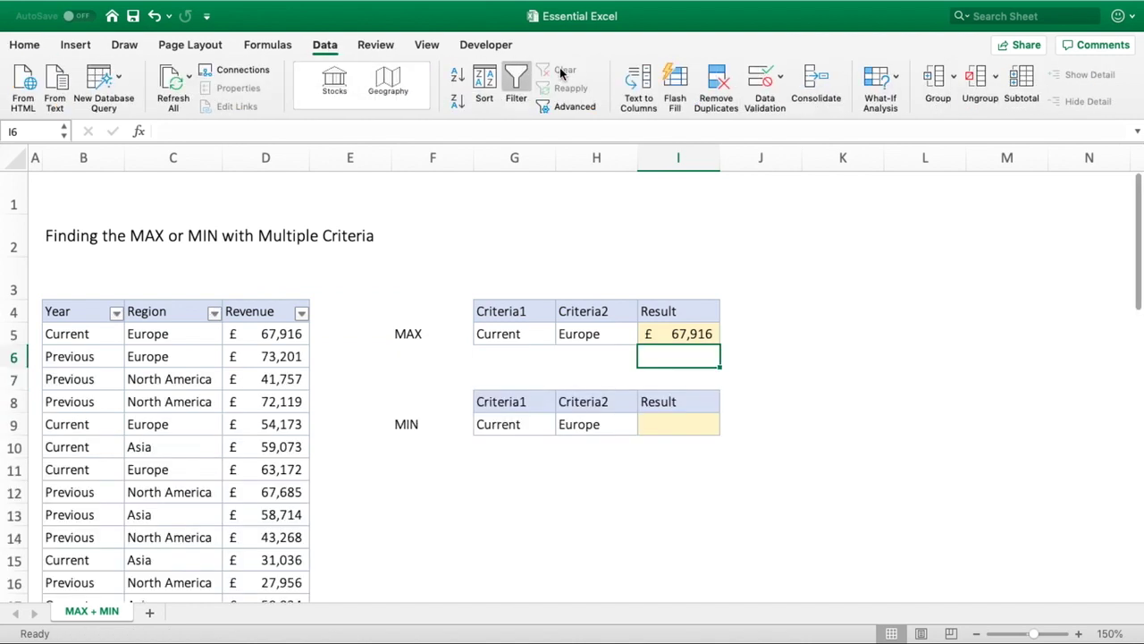
pyautogui.click(24, 44)
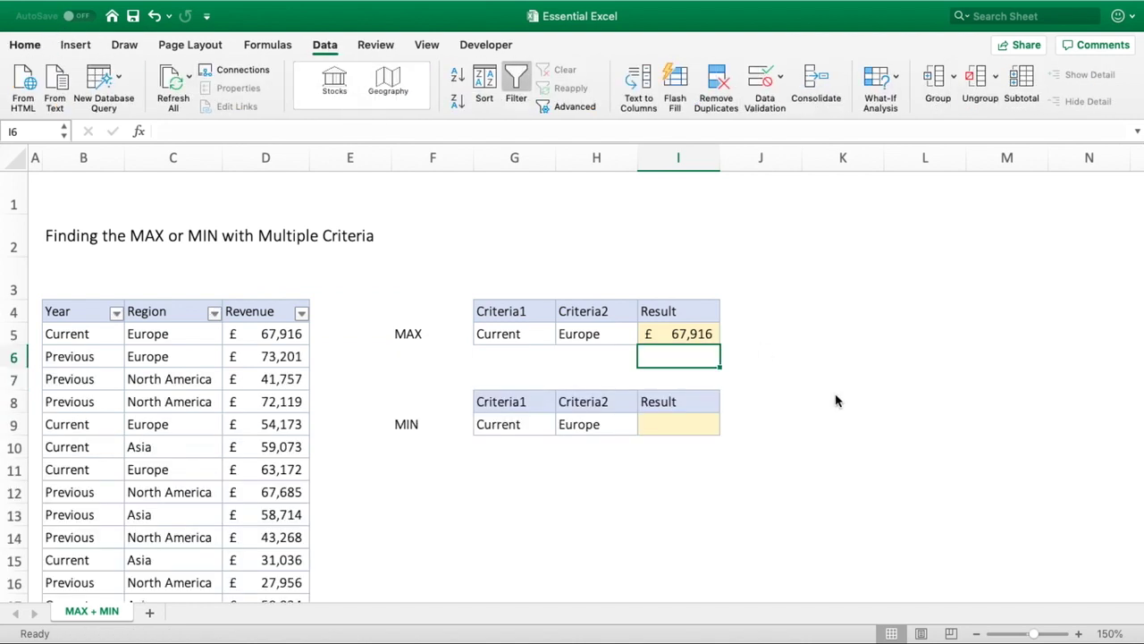
# - Start a MINIFS formula in I9 with Revenue column D:D as the minimum range, Year column B:B as first criteria range and G9 as its criterion
pyautogui.click(696, 422)
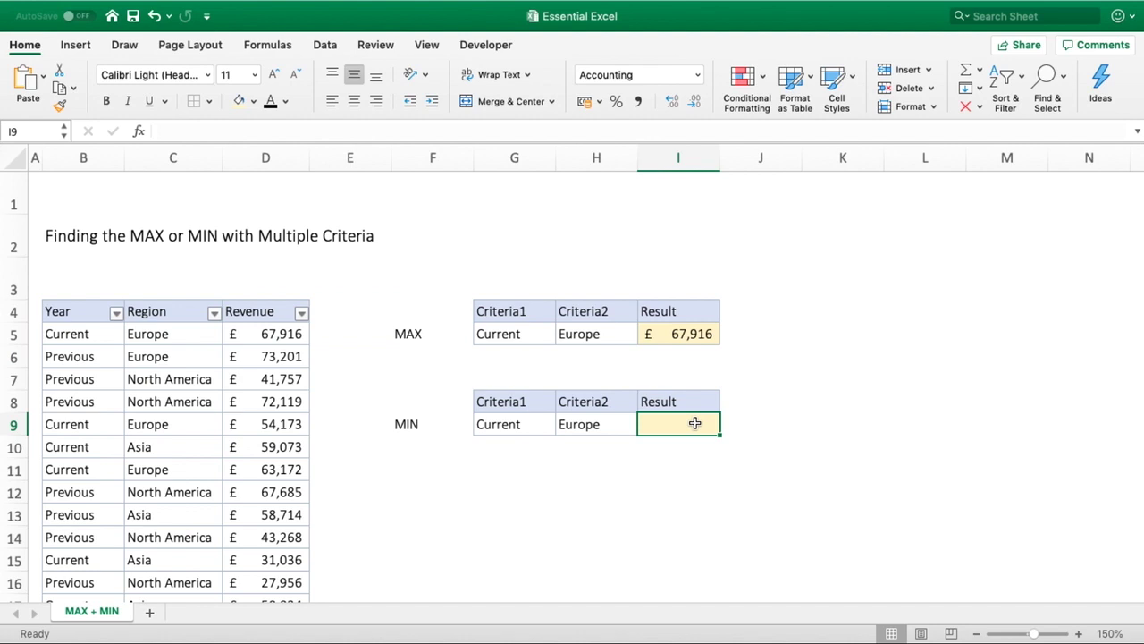
pyautogui.write('=')
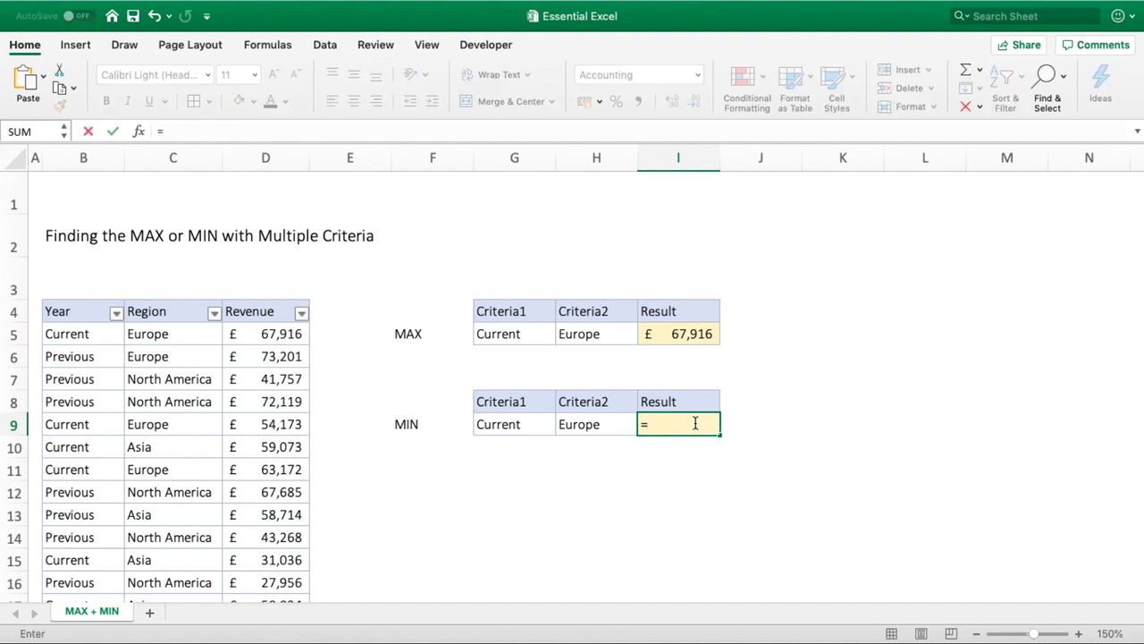
pyautogui.write('MINIFS(')
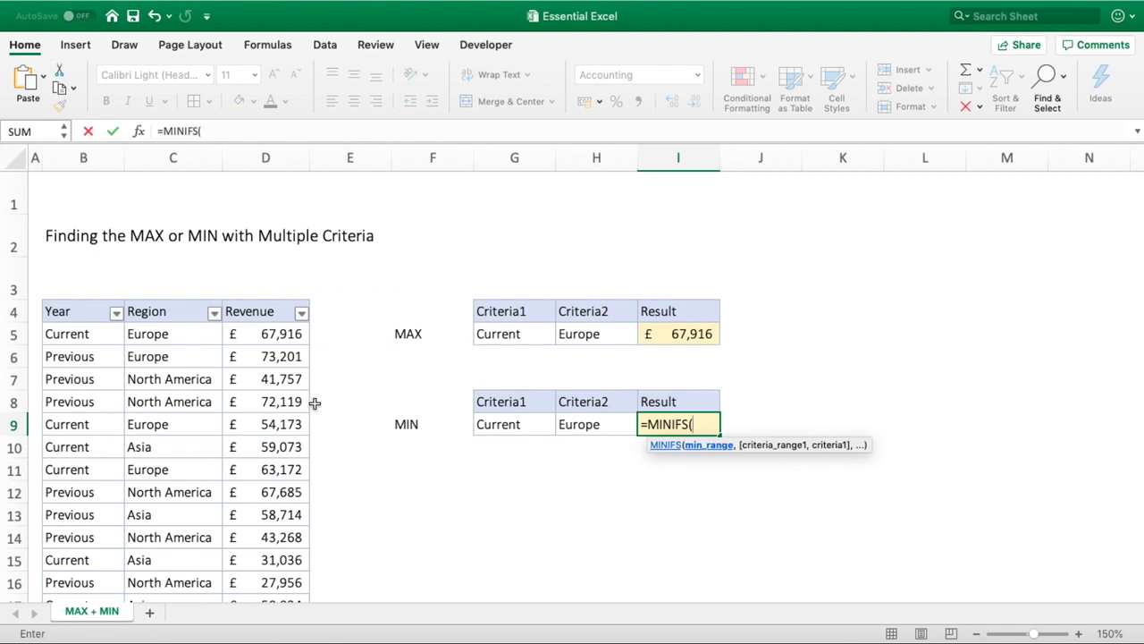
pyautogui.click(264, 159)
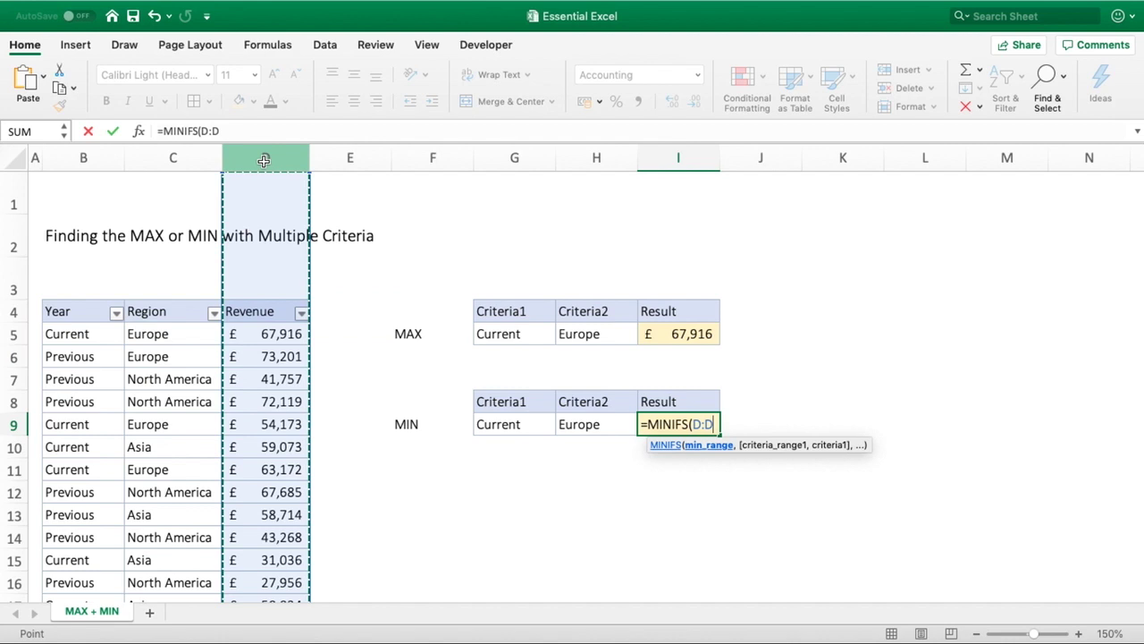
pyautogui.write(',')
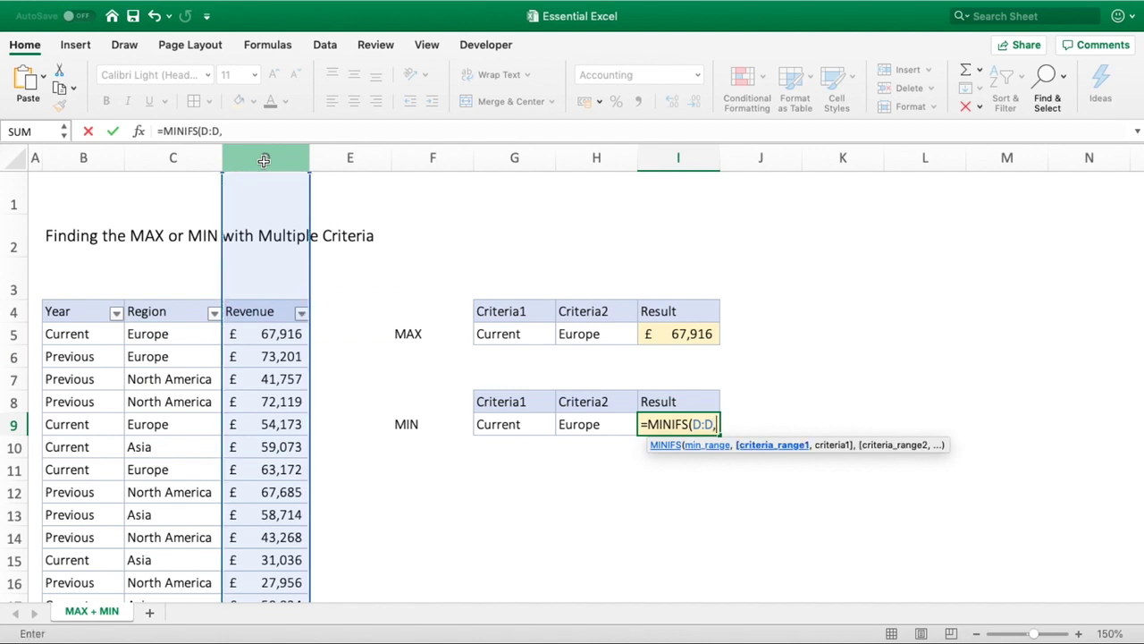
pyautogui.click(83, 157)
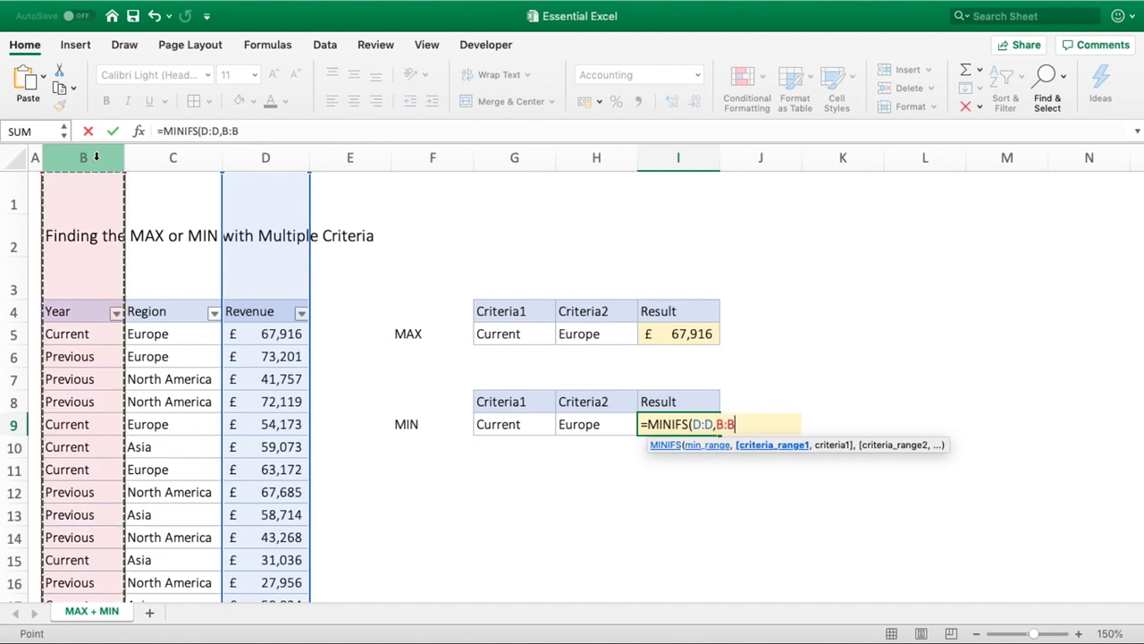
pyautogui.write(',')
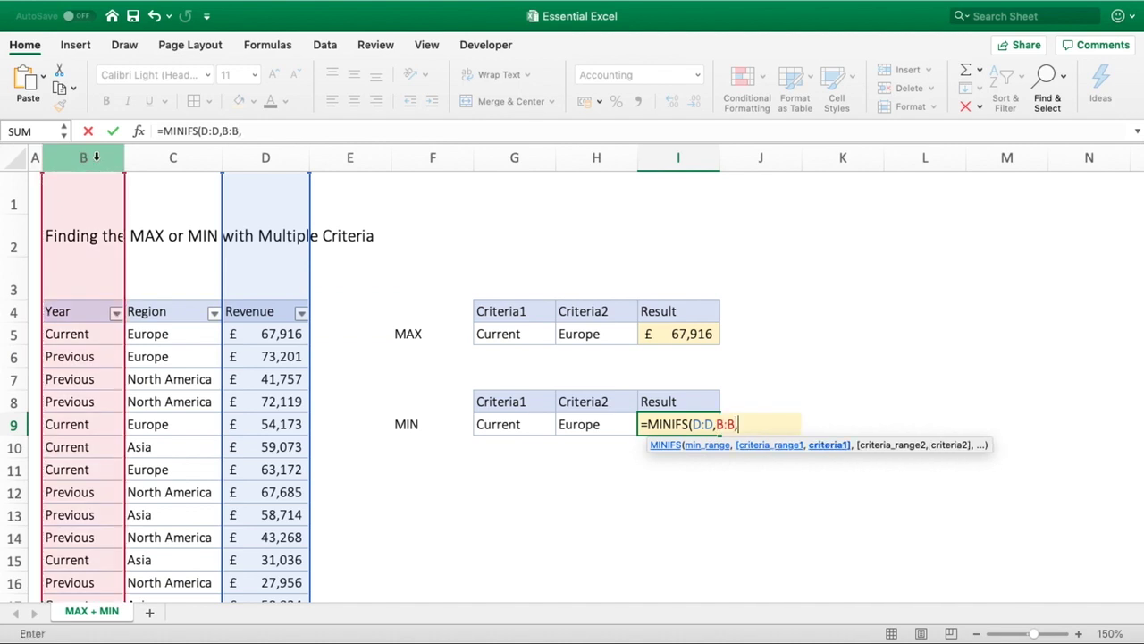
pyautogui.click(517, 428)
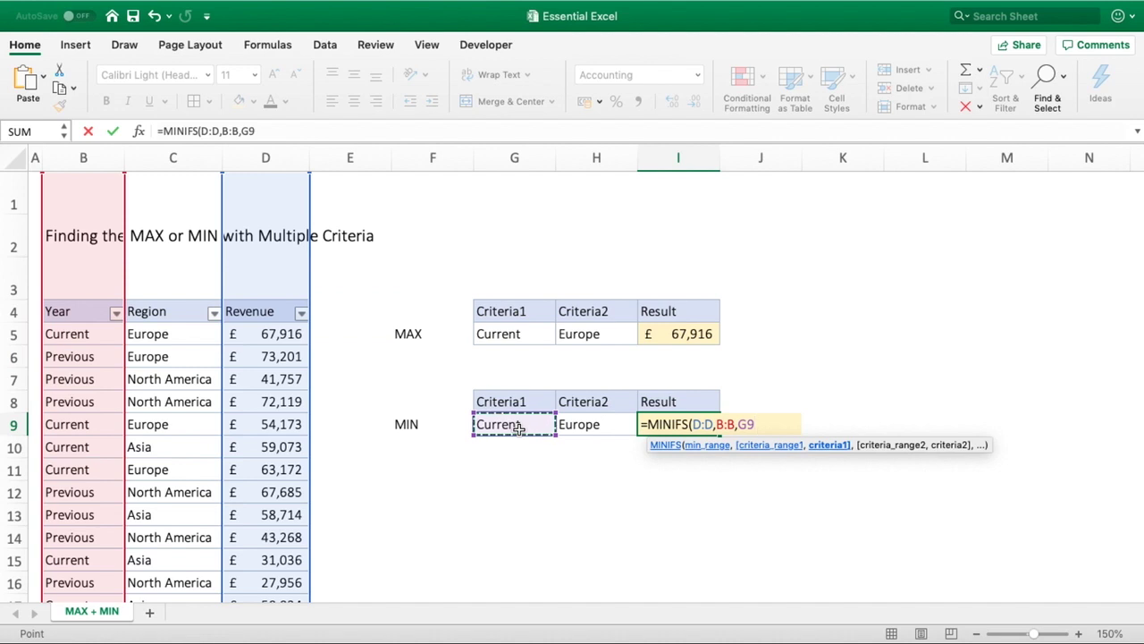
# - Complete the MINIFS formula with Region column C:C as second criteria range and H9 as its criterion
pyautogui.write(',')
pyautogui.click(194, 152)
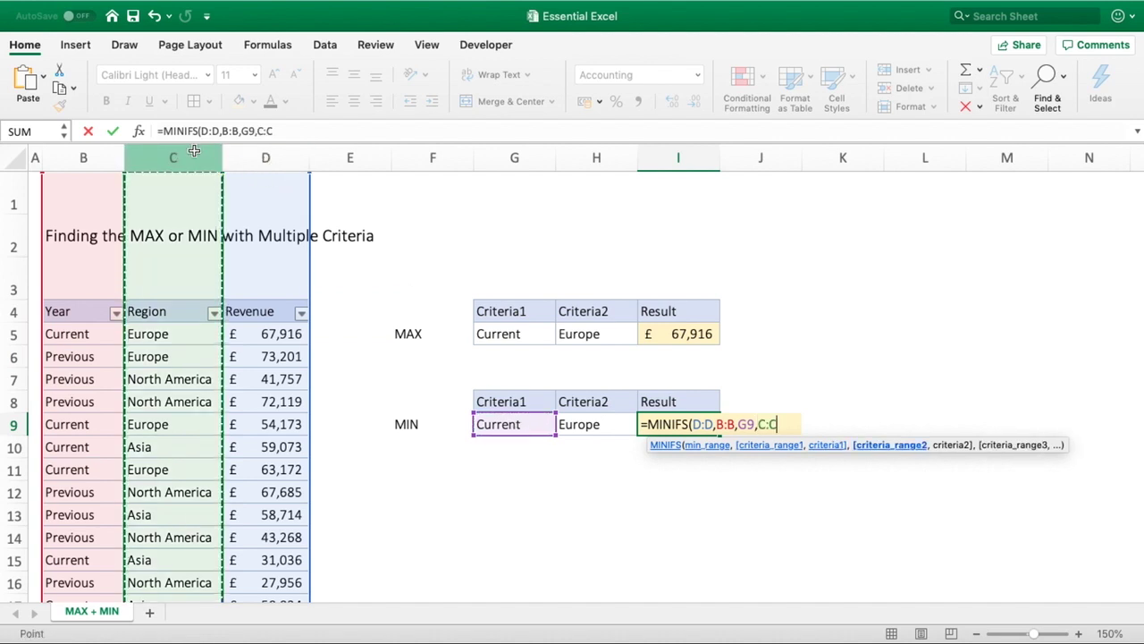
pyautogui.write(',')
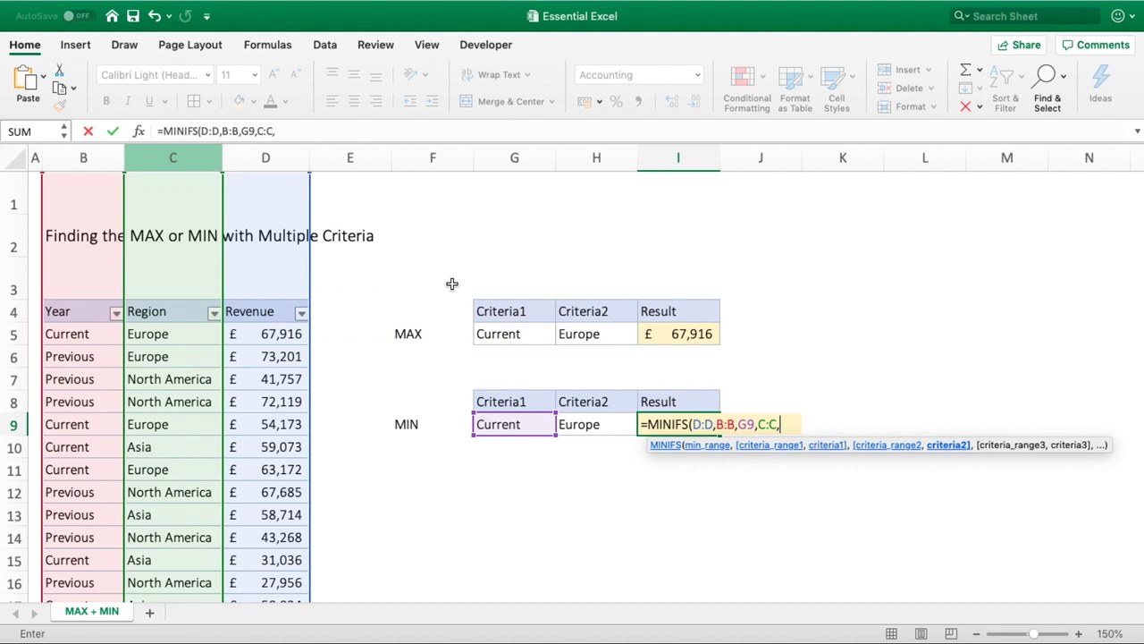
pyautogui.click(569, 424)
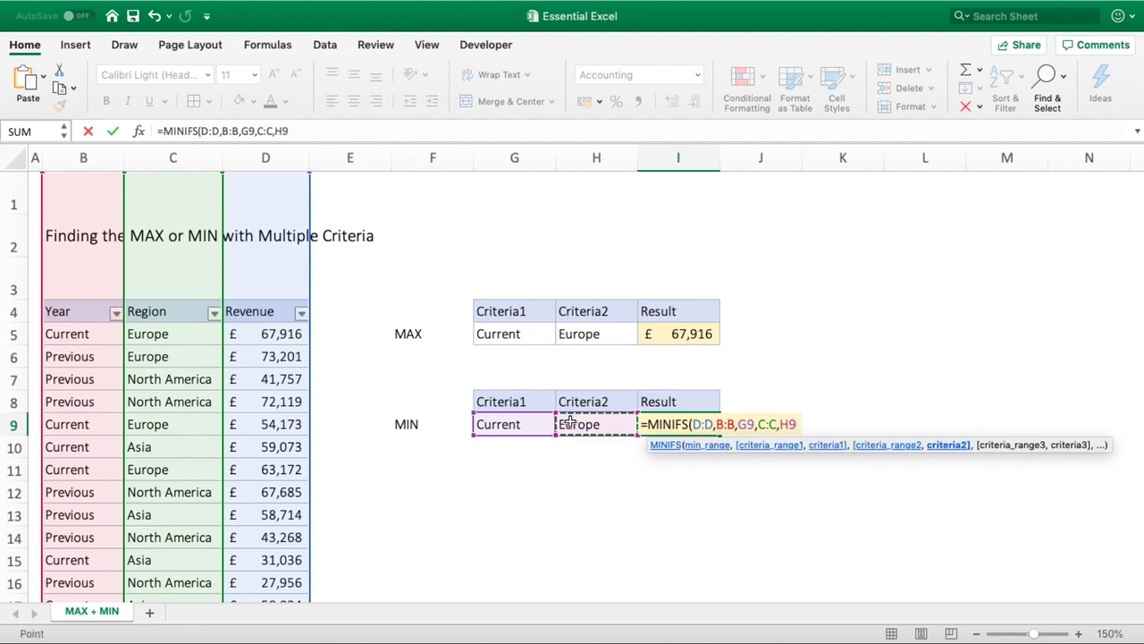
pyautogui.write(')')
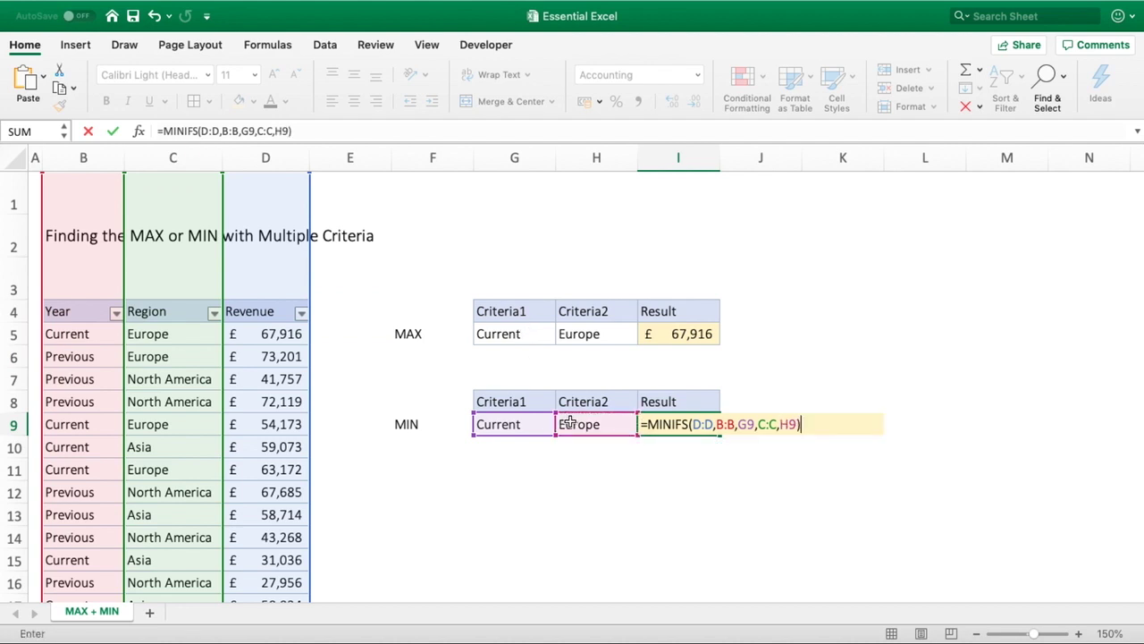
pyautogui.press('Return')
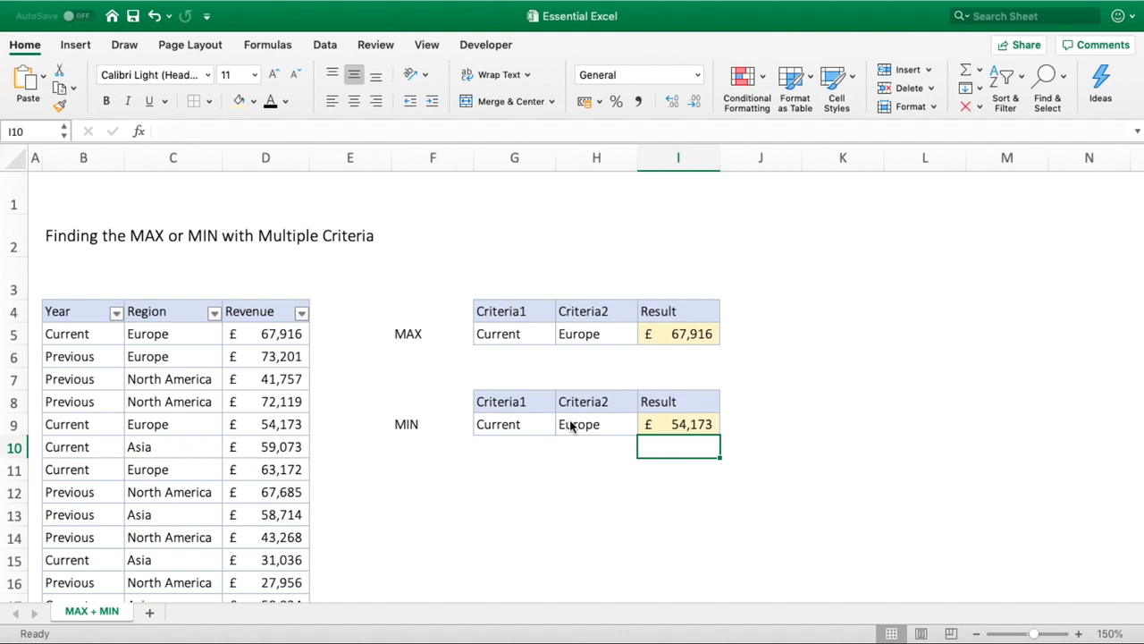
# - Filter the table to Current year and Europe region records by excluding Previous, Asia and North America
pyautogui.click(115, 318)
pyautogui.click(181, 227)
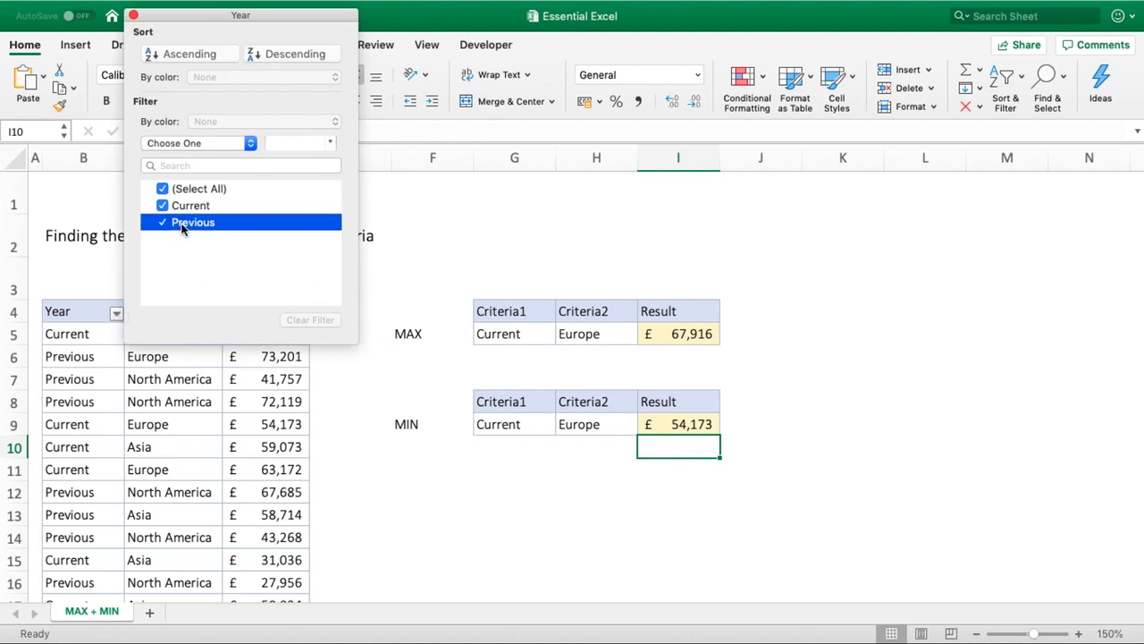
pyautogui.click(334, 467)
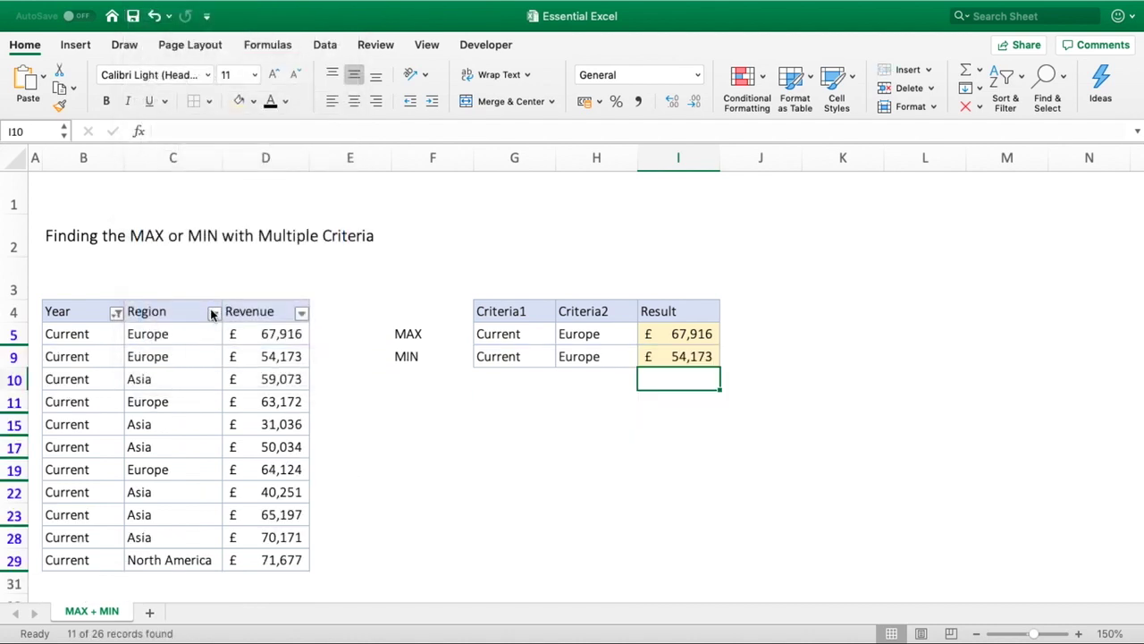
pyautogui.click(214, 313)
pyautogui.click(275, 206)
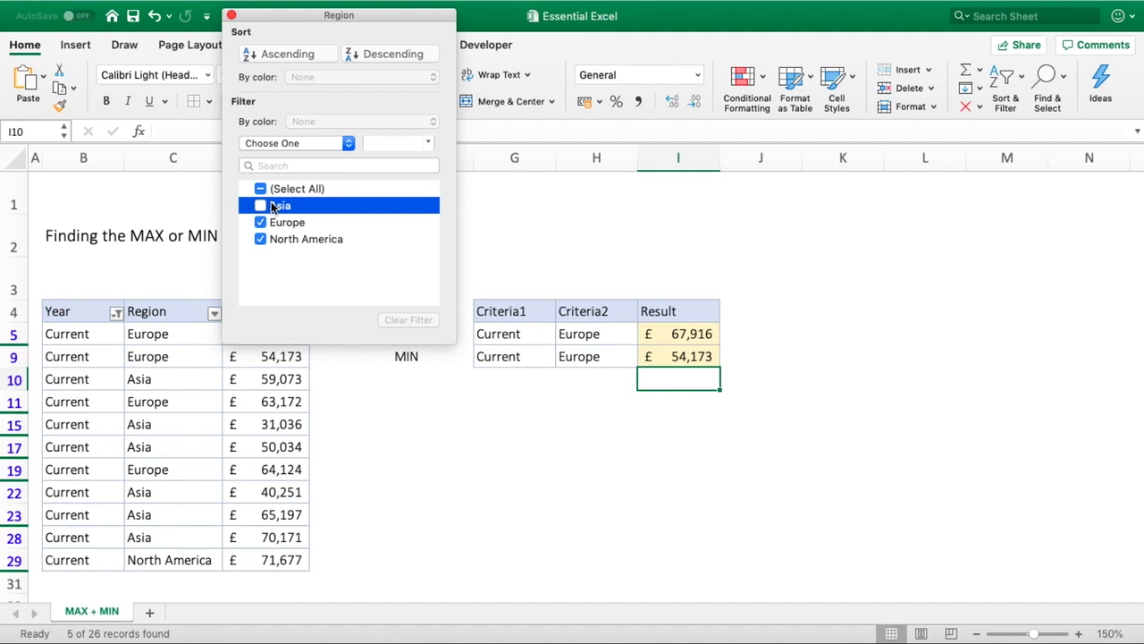
pyautogui.click(270, 280)
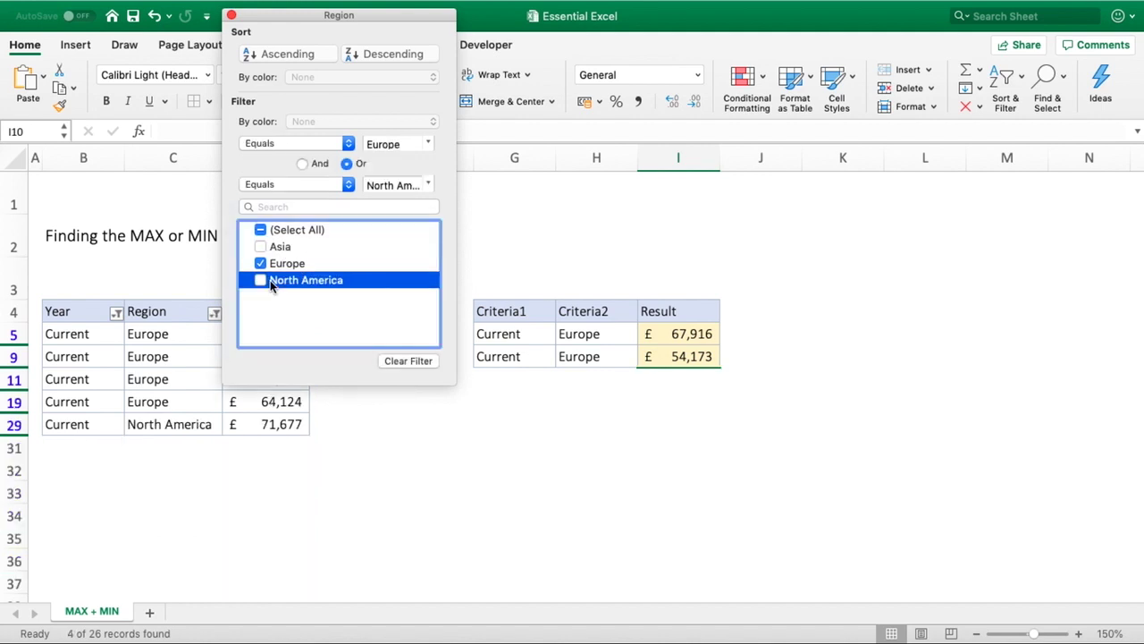
pyautogui.click(442, 516)
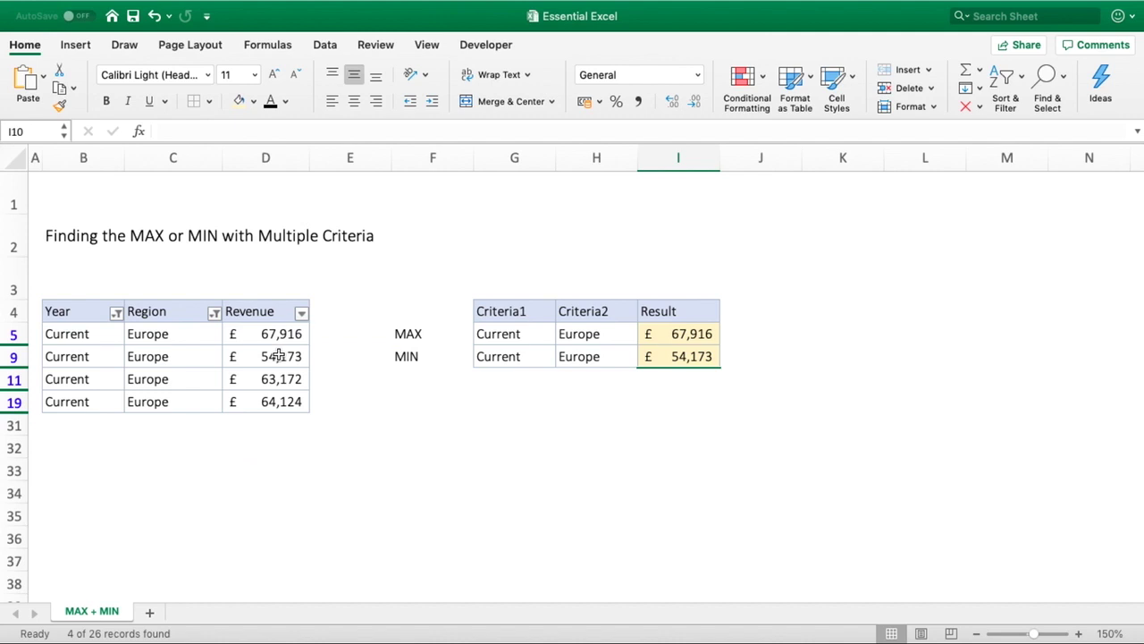
# - Clear the table's Year and Region filters again to bring back every record
pyautogui.click(322, 41)
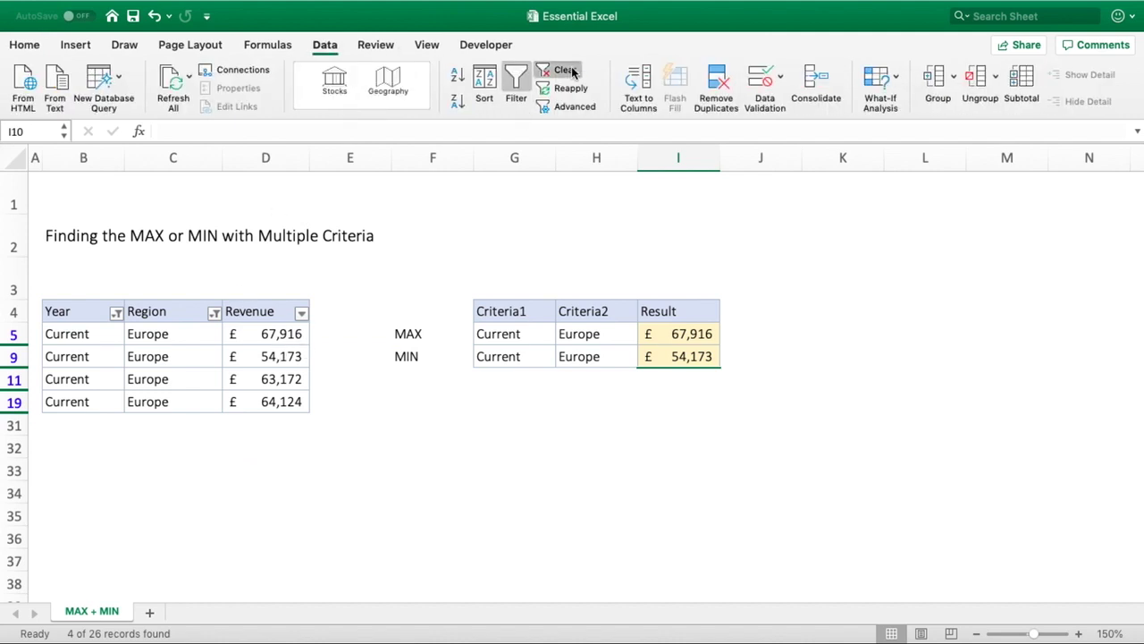
pyautogui.click(564, 70)
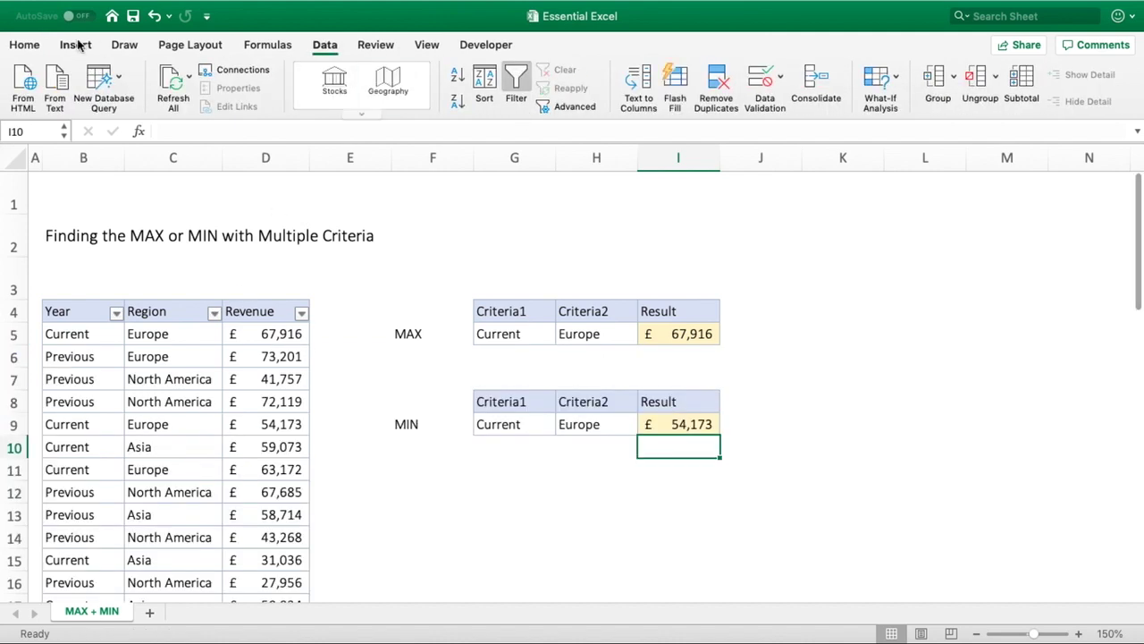
pyautogui.click(25, 44)
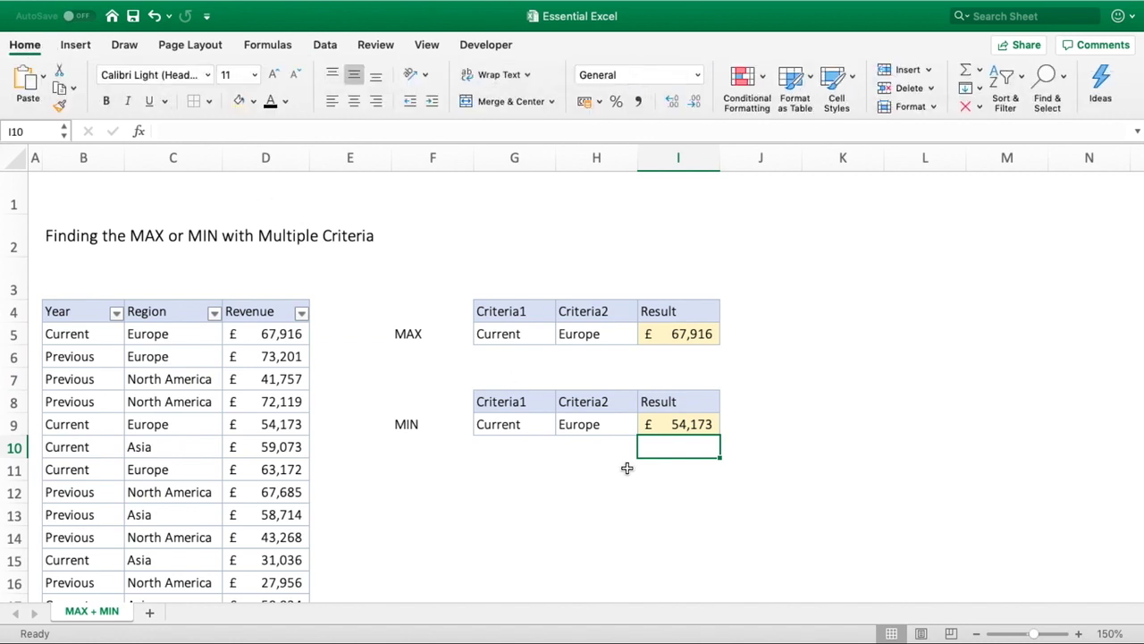
# - Change the MAX criteria to Previous in G5 and North America in H5, and widen column H to fit the text
pyautogui.click(506, 333)
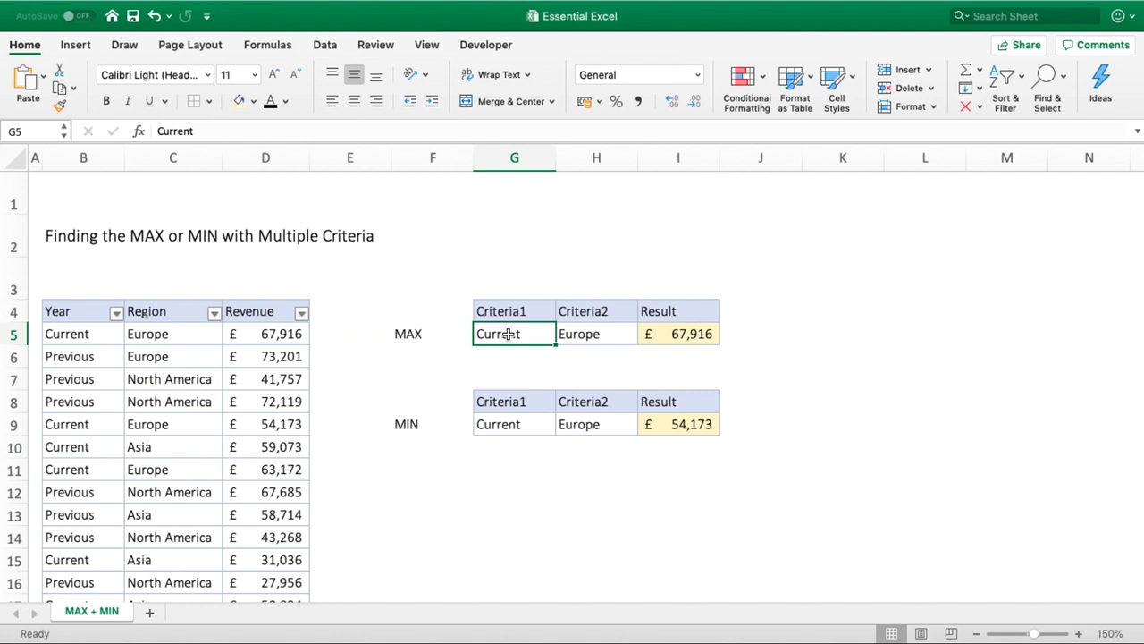
pyautogui.write('Previous')
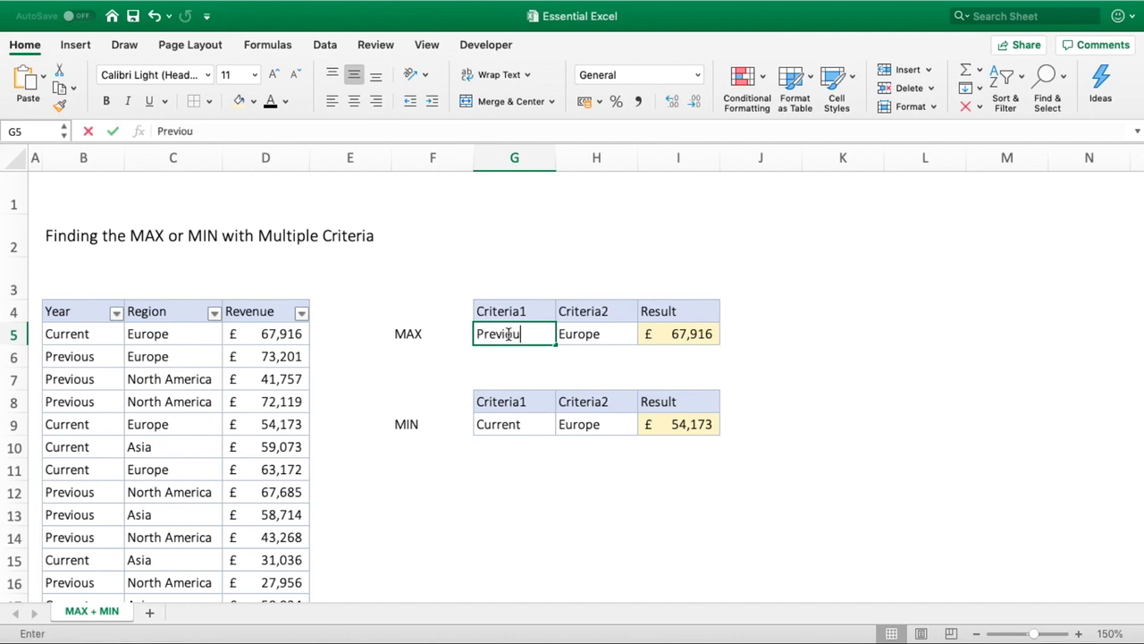
pyautogui.press('Tab')
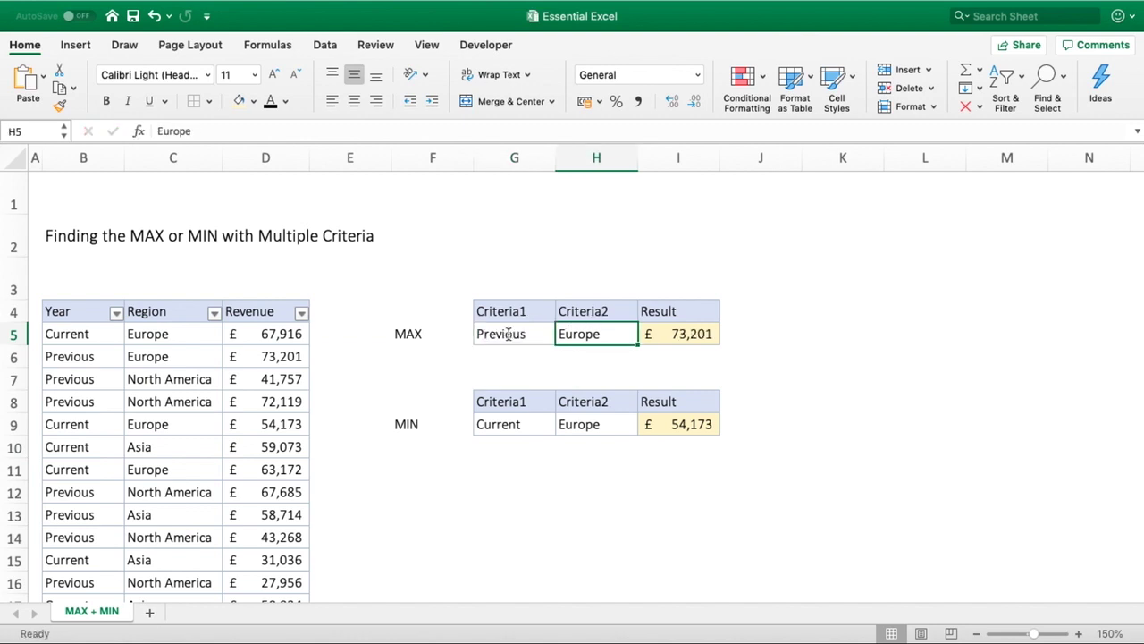
pyautogui.write('North Ameri')
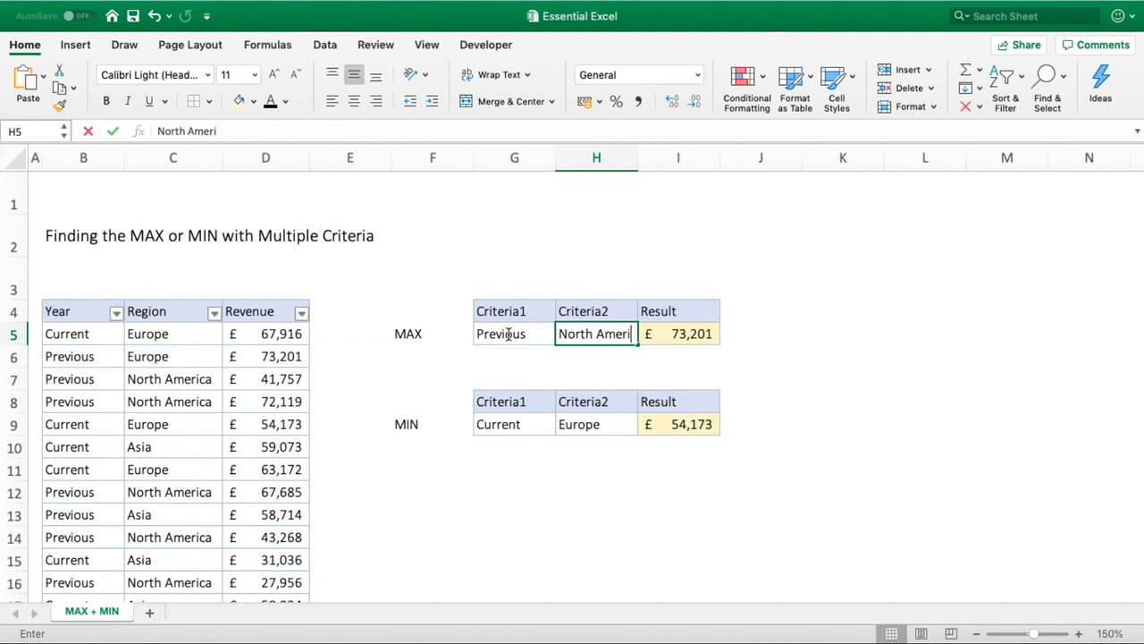
pyautogui.write('ca')
pyautogui.press('Return')
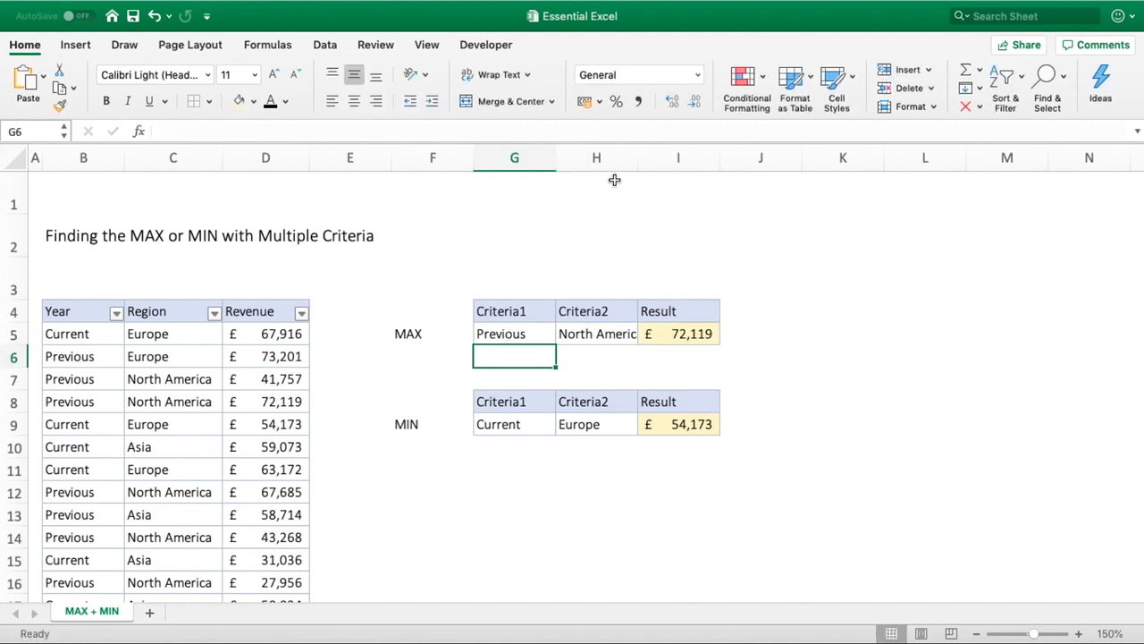
pyautogui.moveTo(639, 157); pyautogui.dragTo(649, 157)
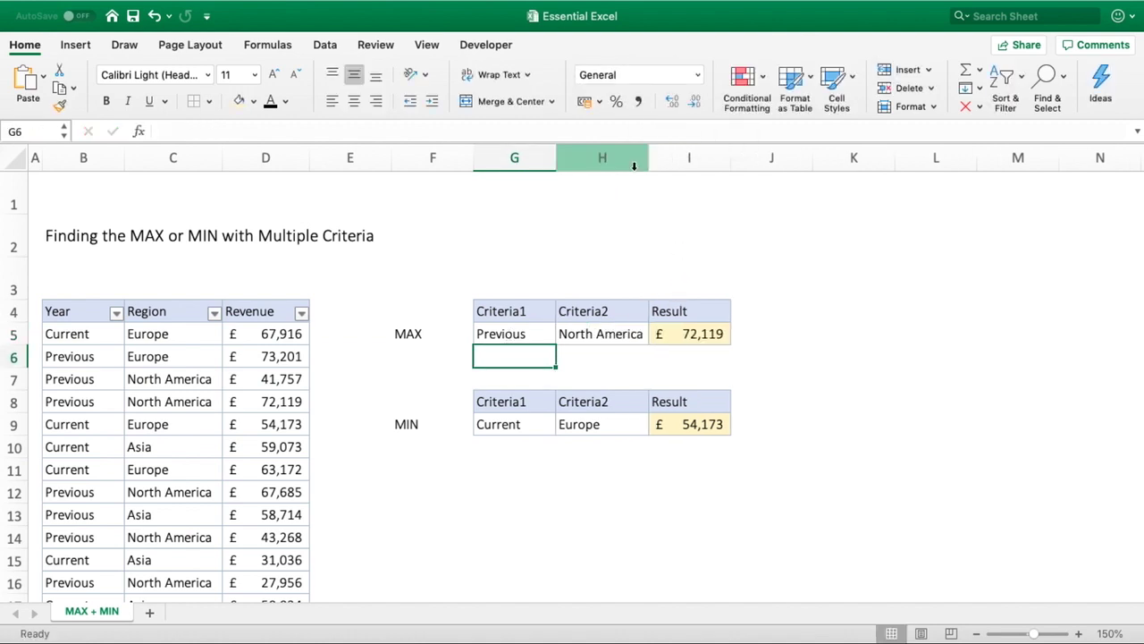
# - Change the MIN block's region criterion in H9 to North America
pyautogui.click(535, 426)
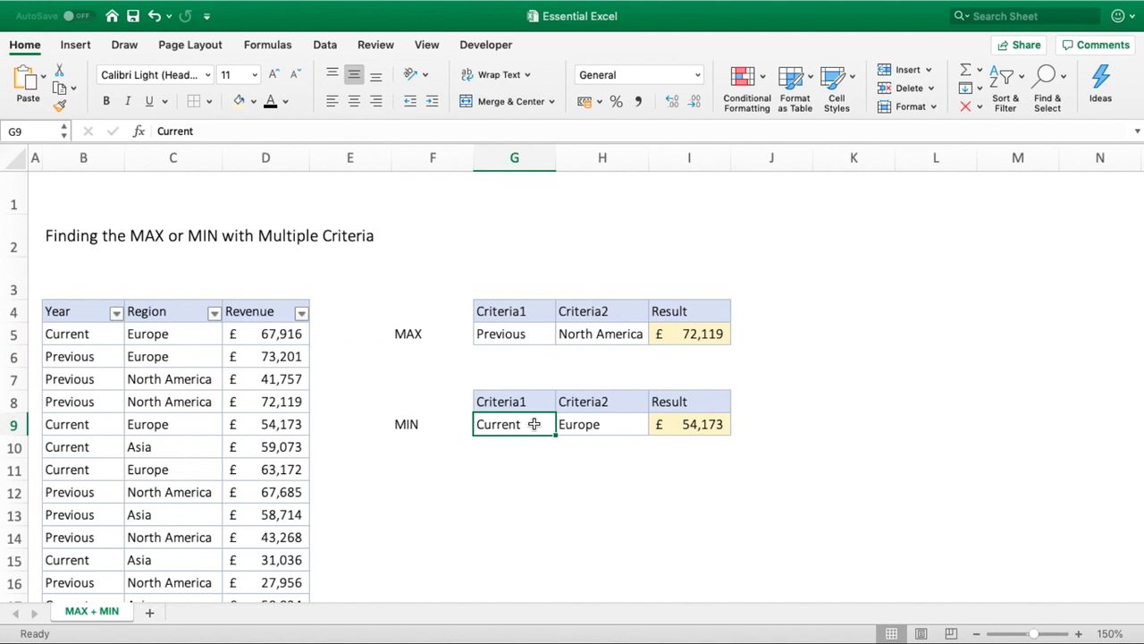
pyautogui.click(585, 420)
pyautogui.write('No')
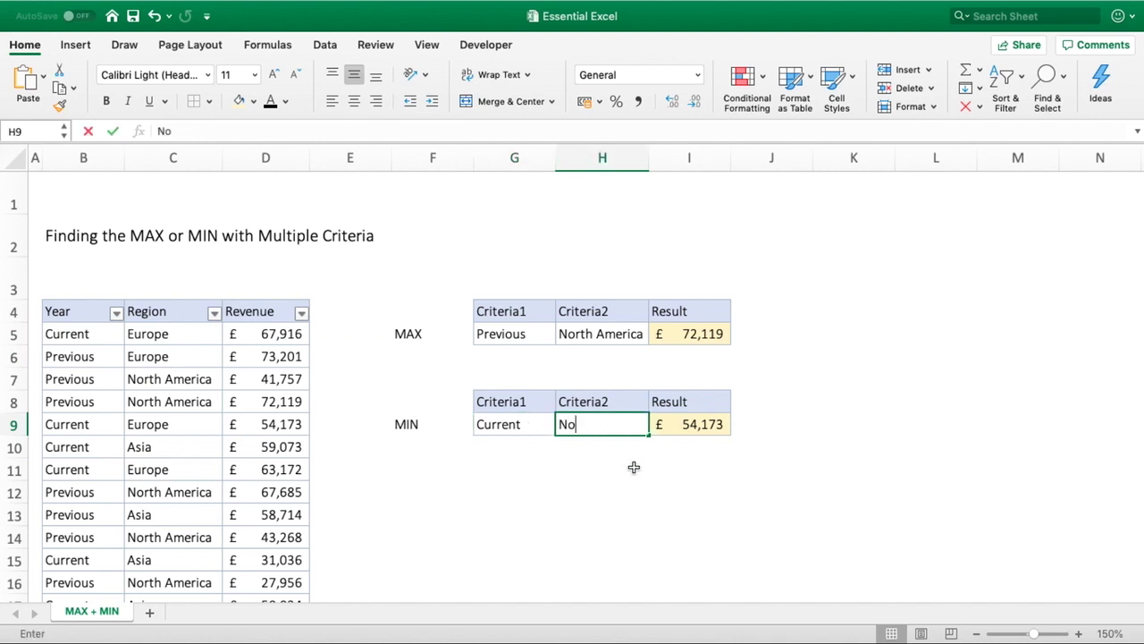
pyautogui.write('rth Americ')
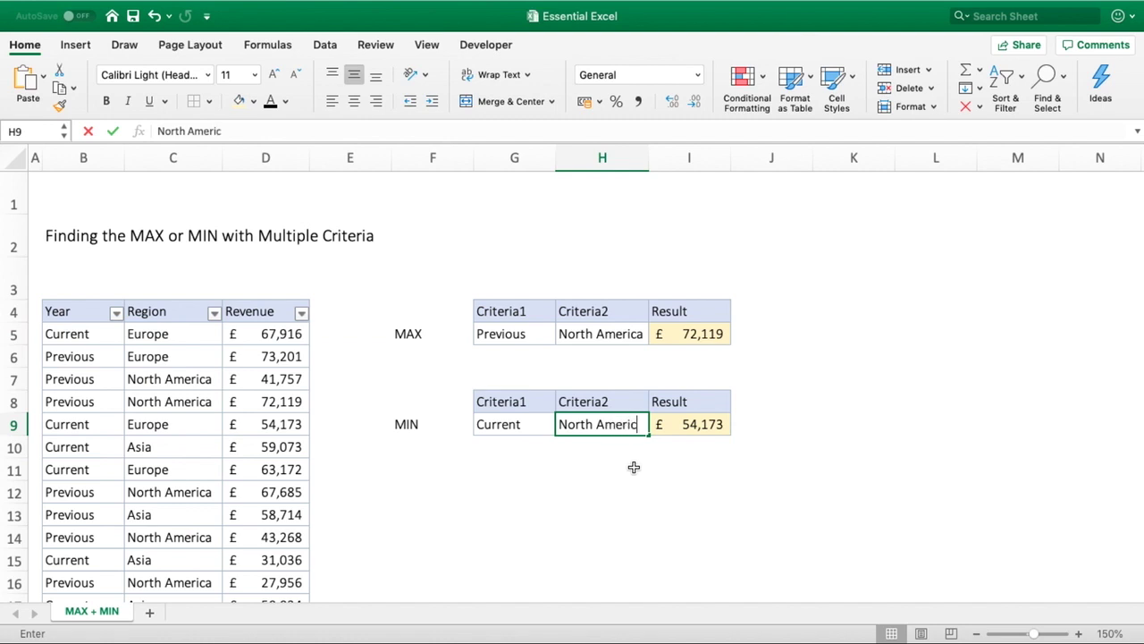
pyautogui.write('a')
pyautogui.press('Return')
pyautogui.moveTo(649, 157); pyautogui.dragTo(651, 175)
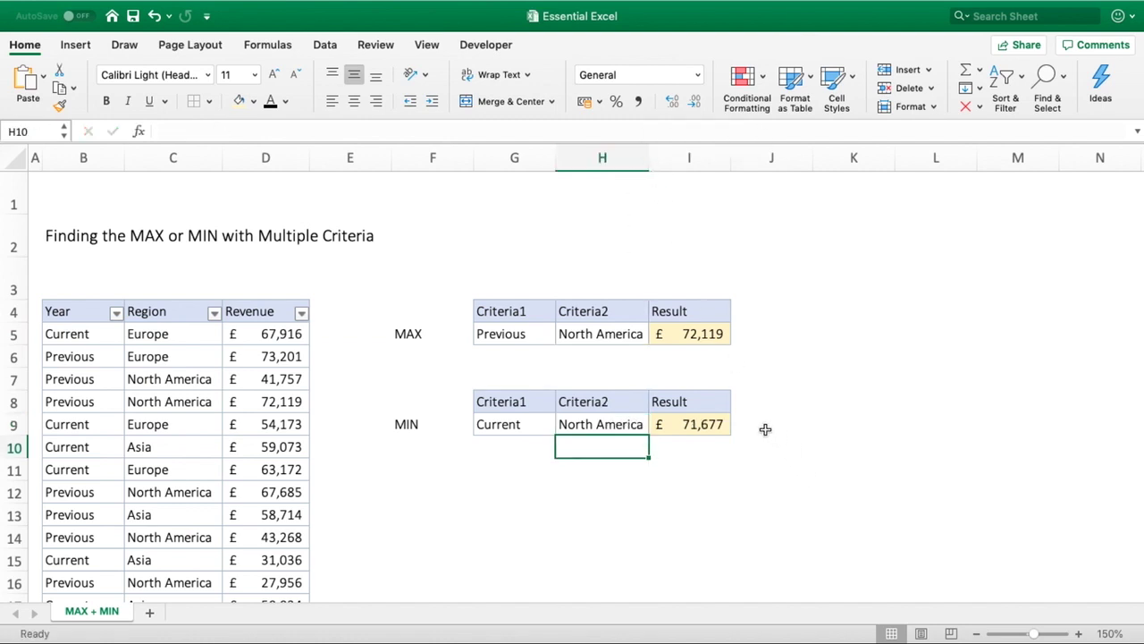
pyautogui.moveTo(643, 152); pyautogui.dragTo(674, 382)
# - Change the MIN block's year criterion in G9 to Previous
pyautogui.click(514, 425)
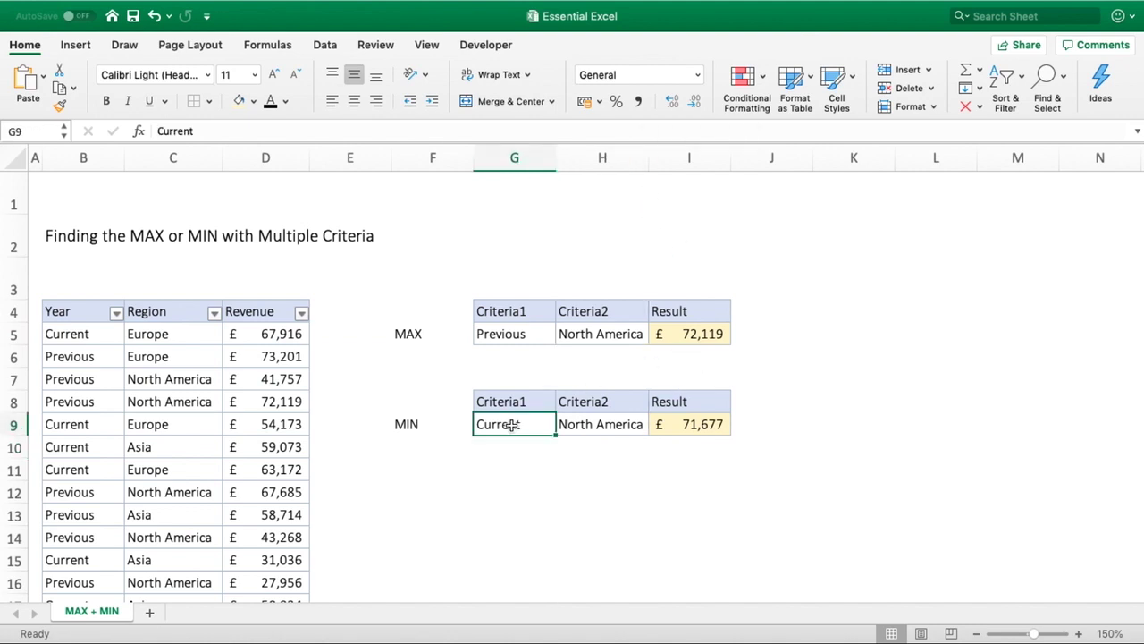
pyautogui.write('Previous')
pyautogui.press('Return')
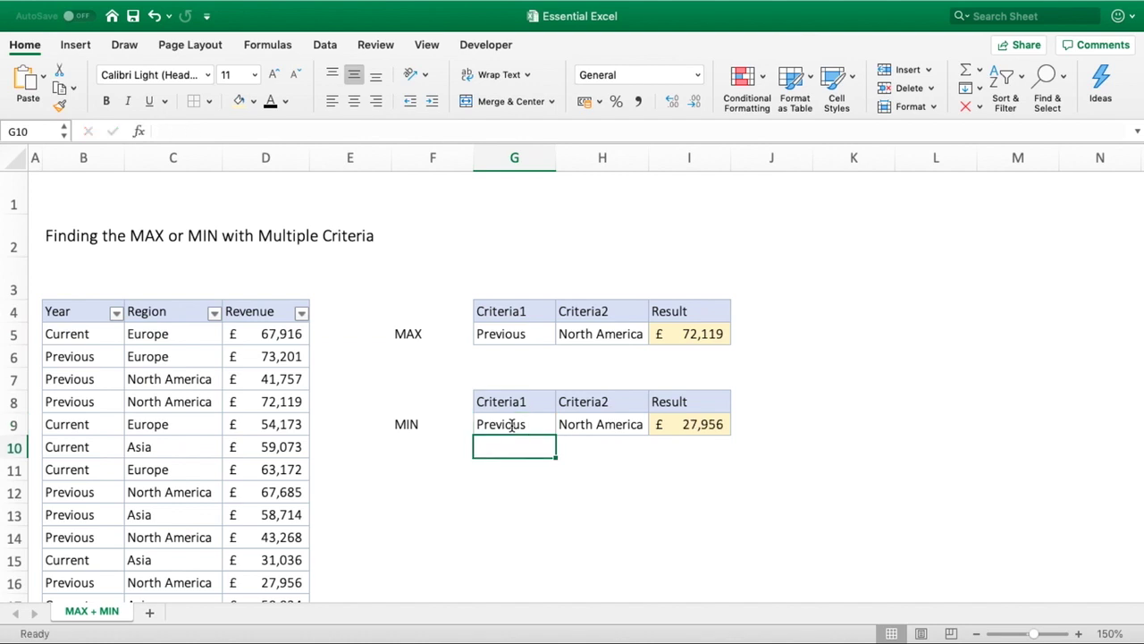
pyautogui.click(764, 472)
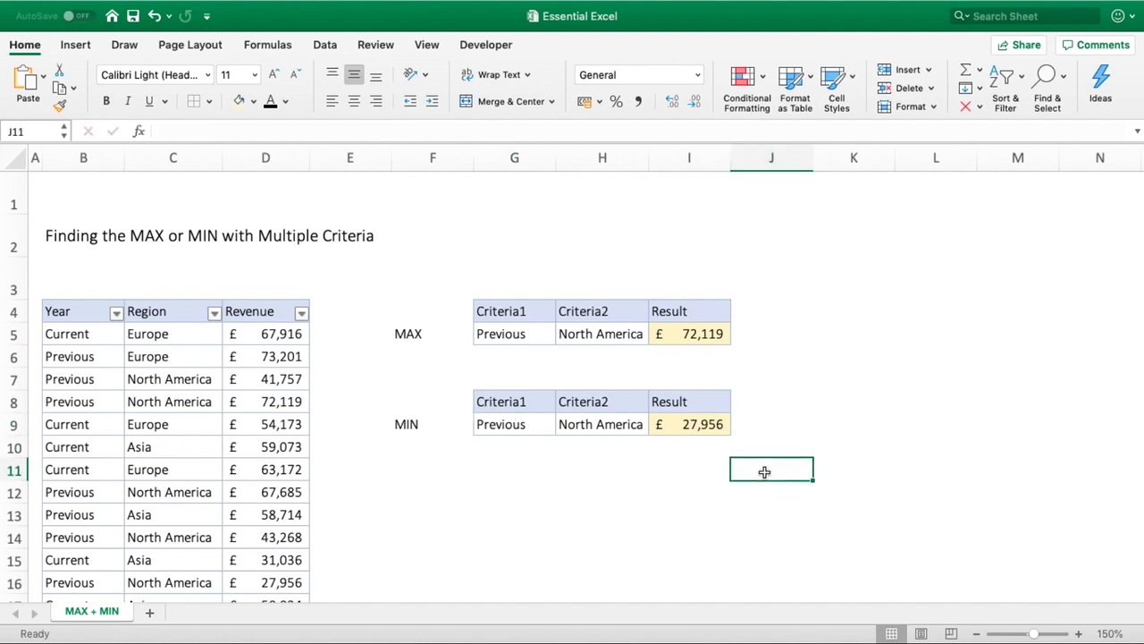